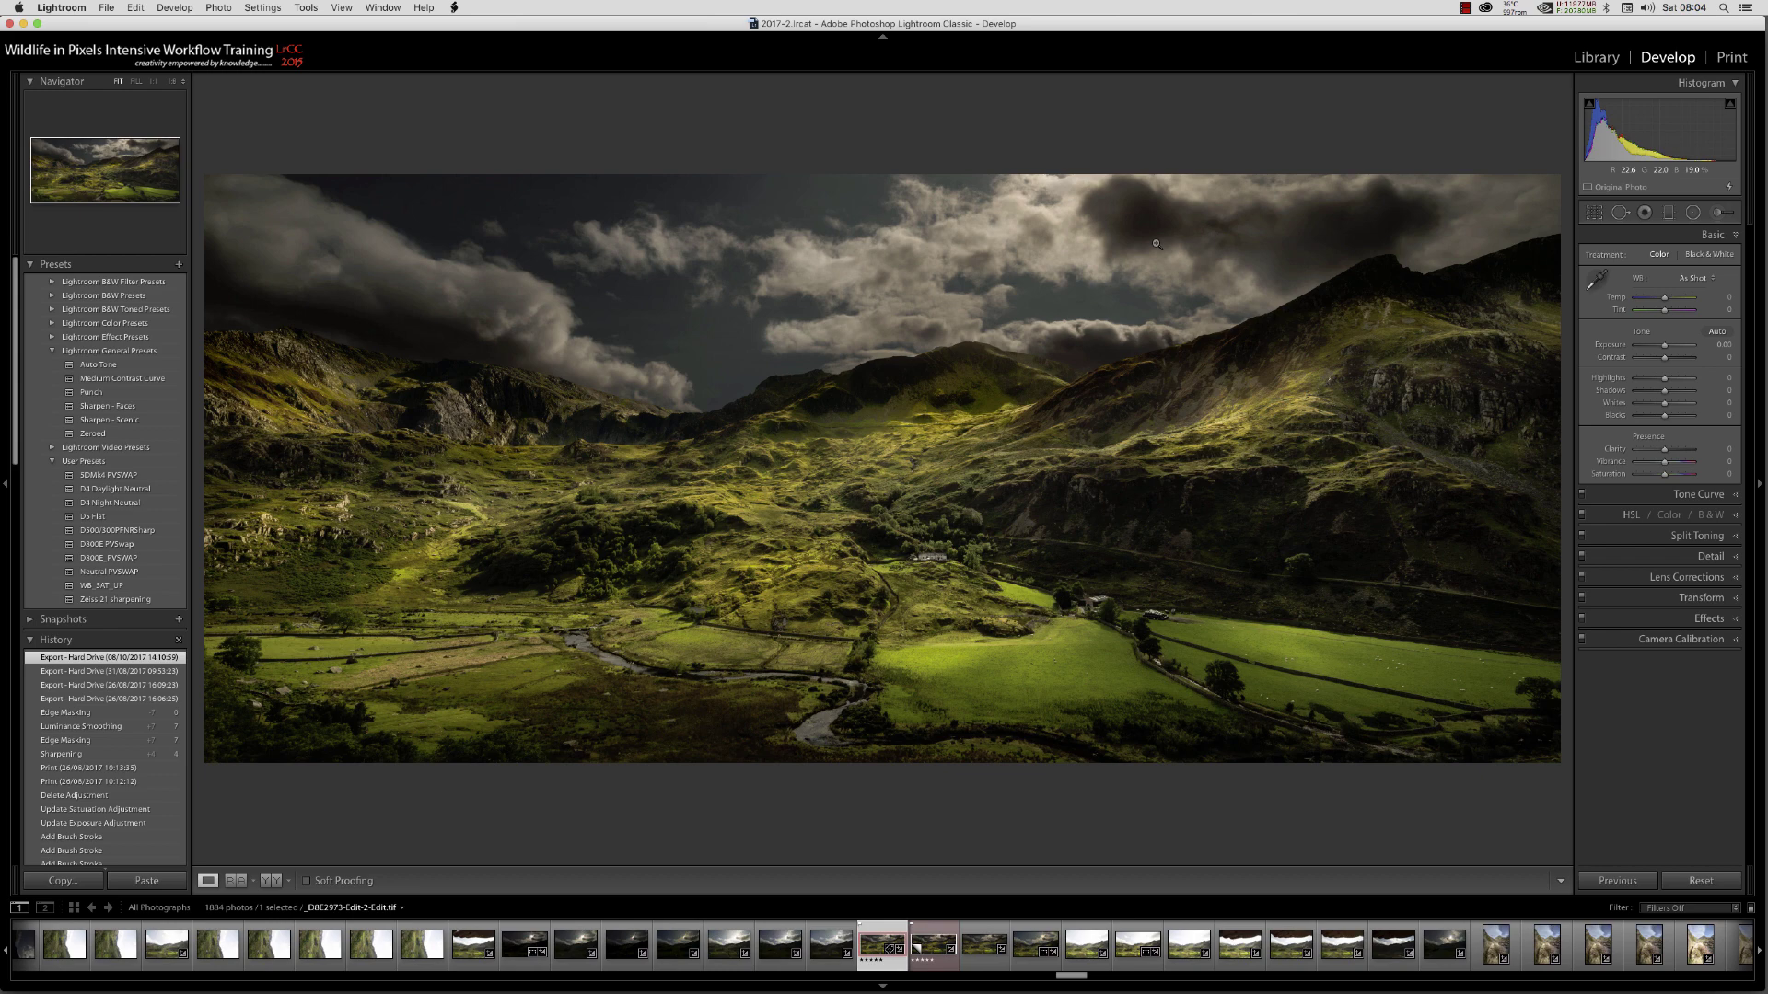
- Open the forum reply's helpx.adobe.com crash-on-exit help article in a new Firefox tab
{"action": "key", "text": "e"}
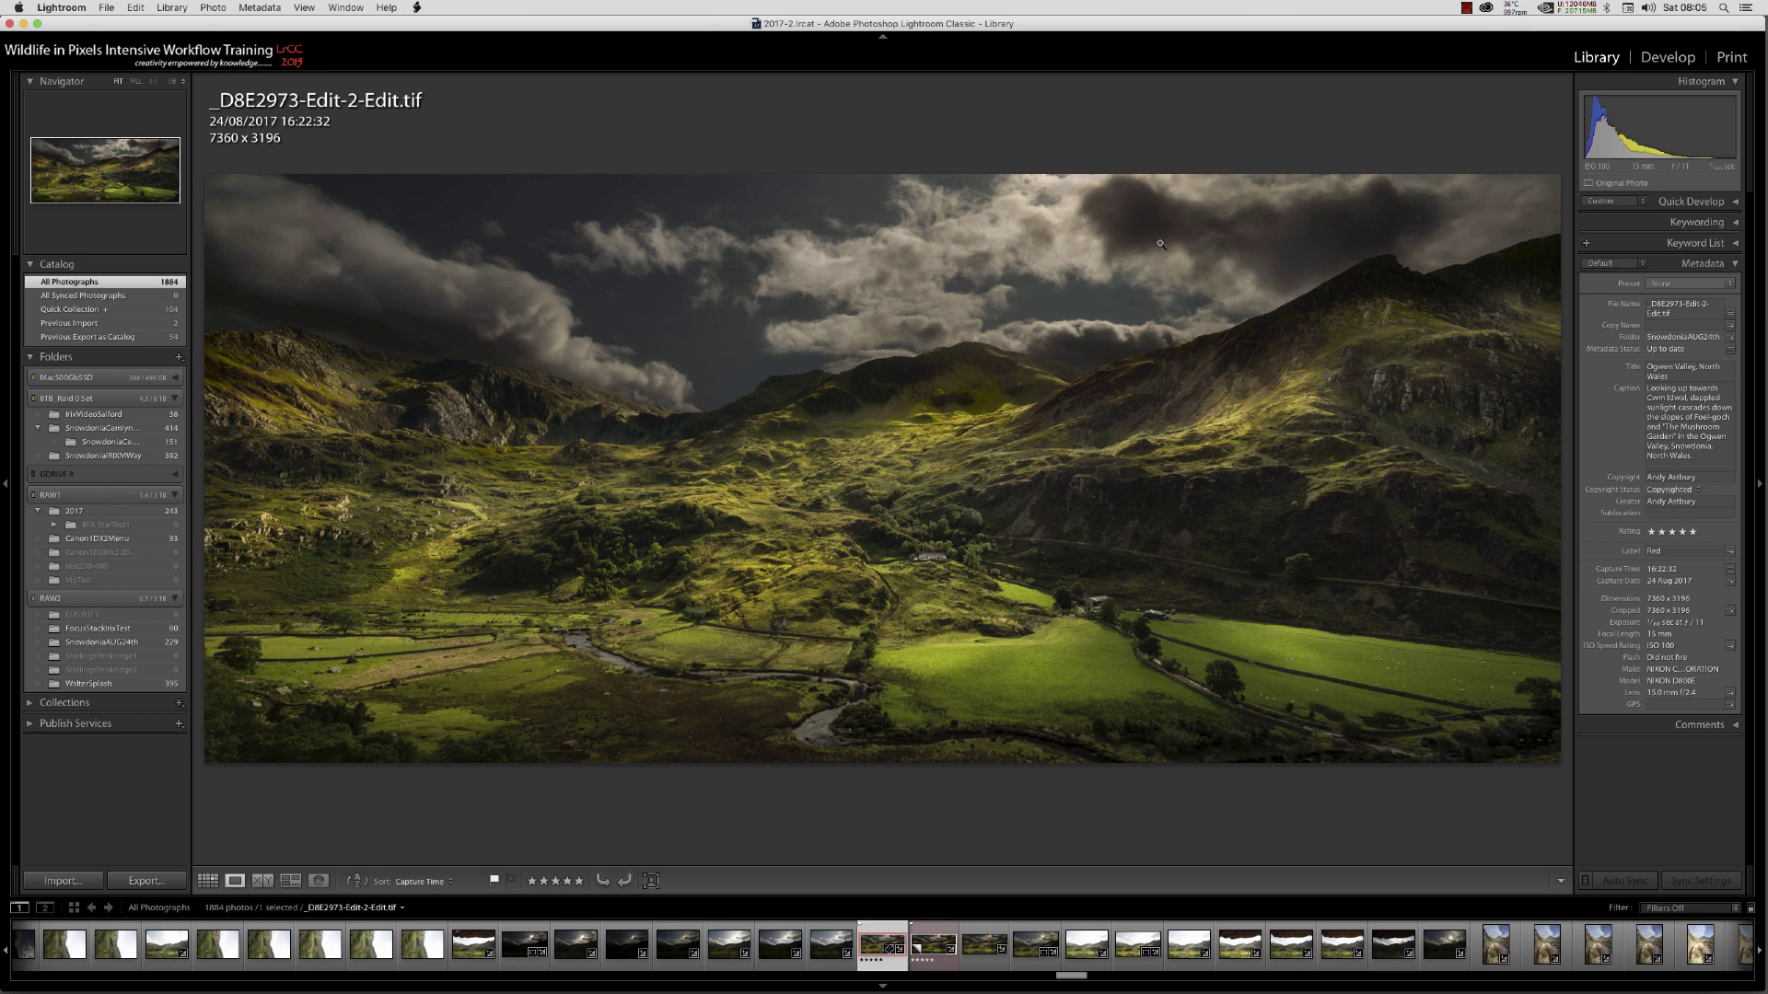
{"action": "key", "text": "d"}
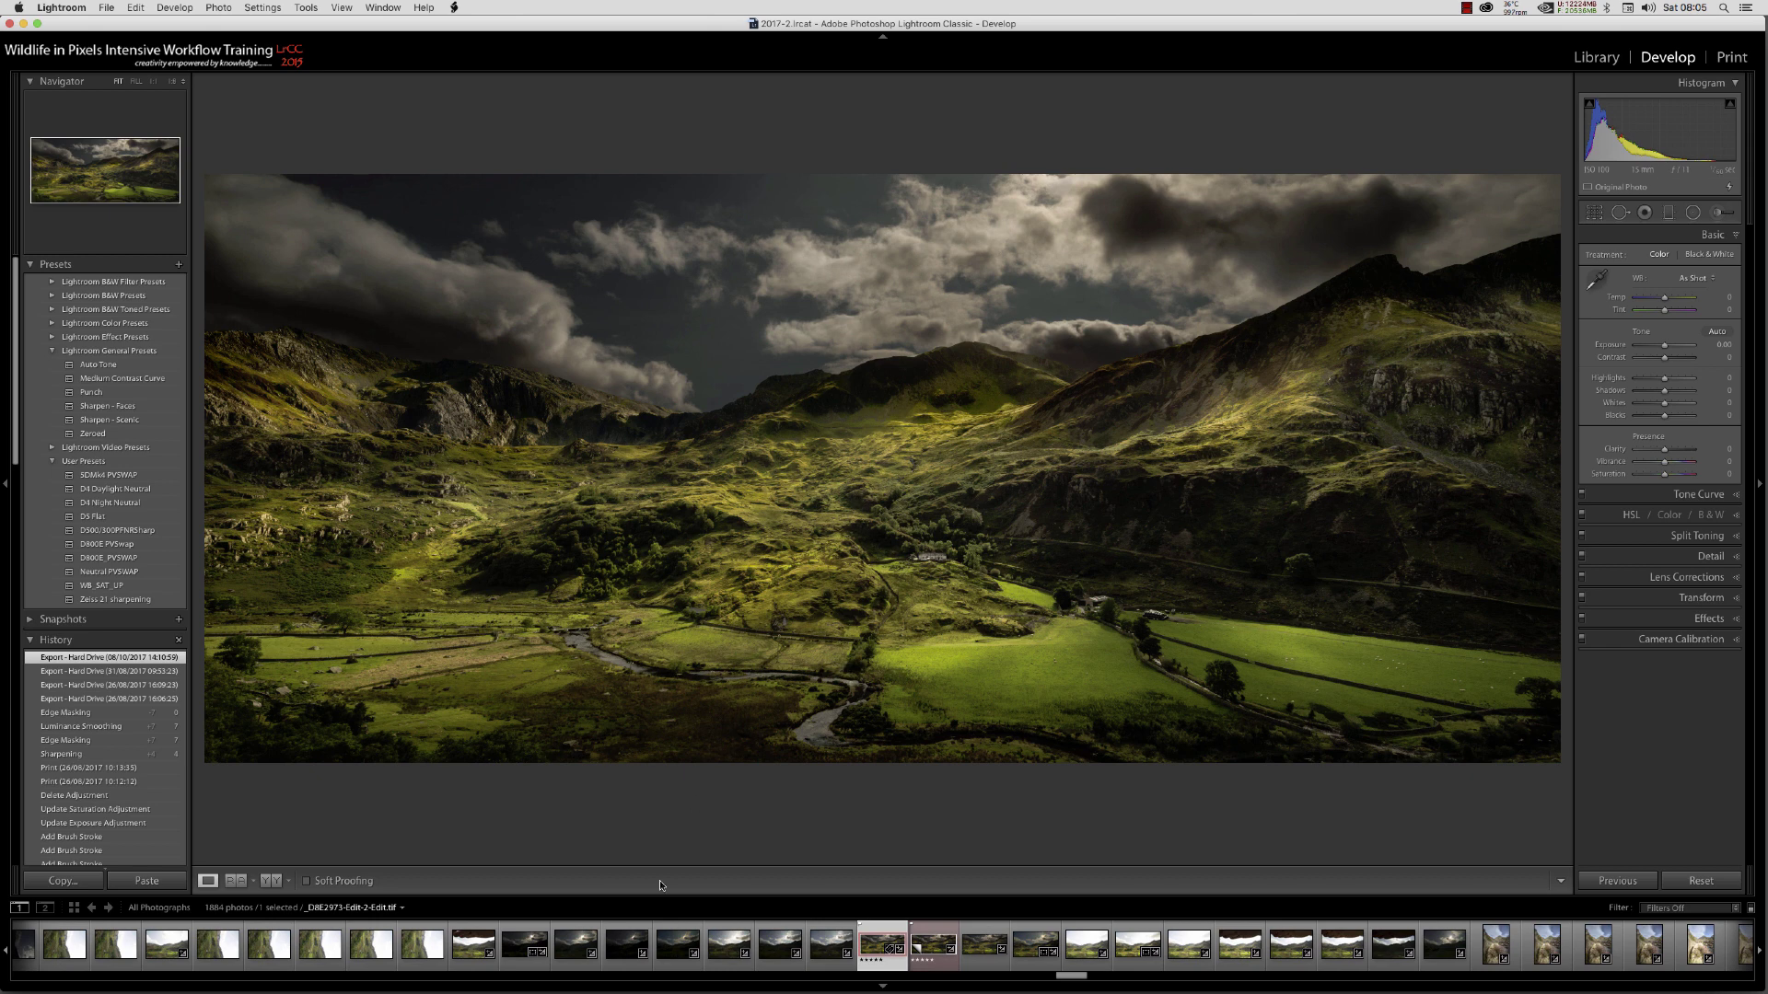
{"action": "mouse_move", "coordinate": [522, 980]}
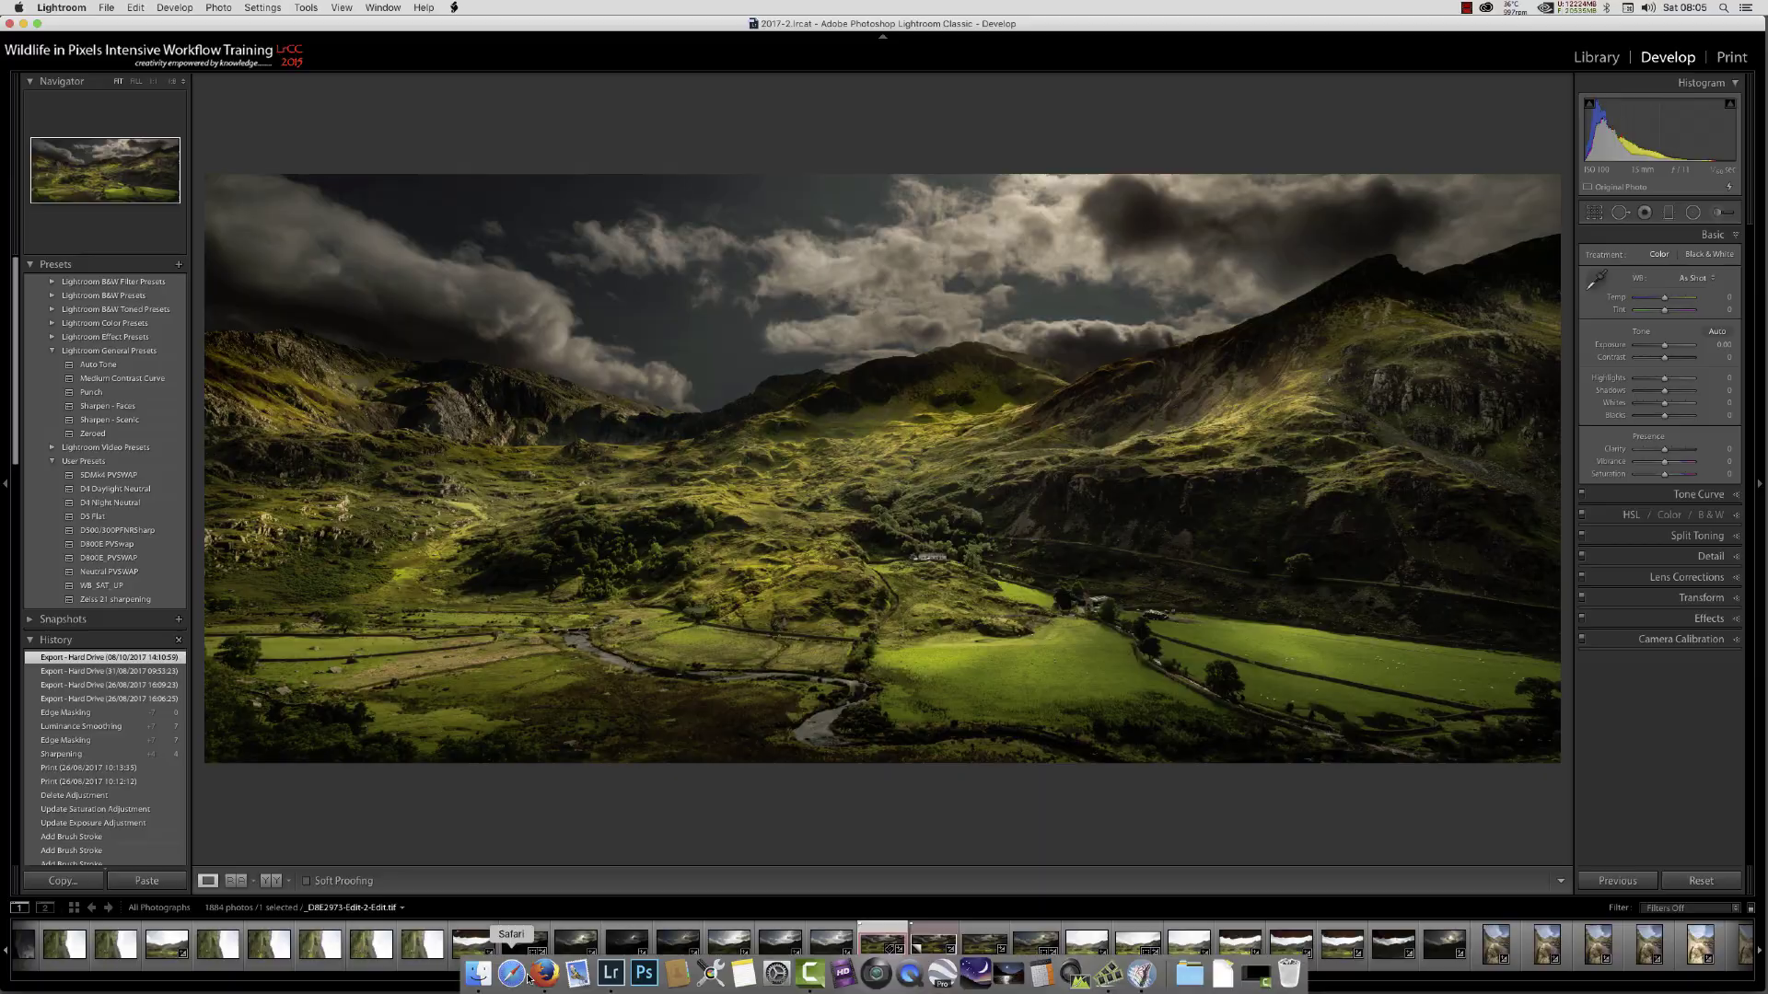
{"action": "left_click", "coordinate": [545, 973]}
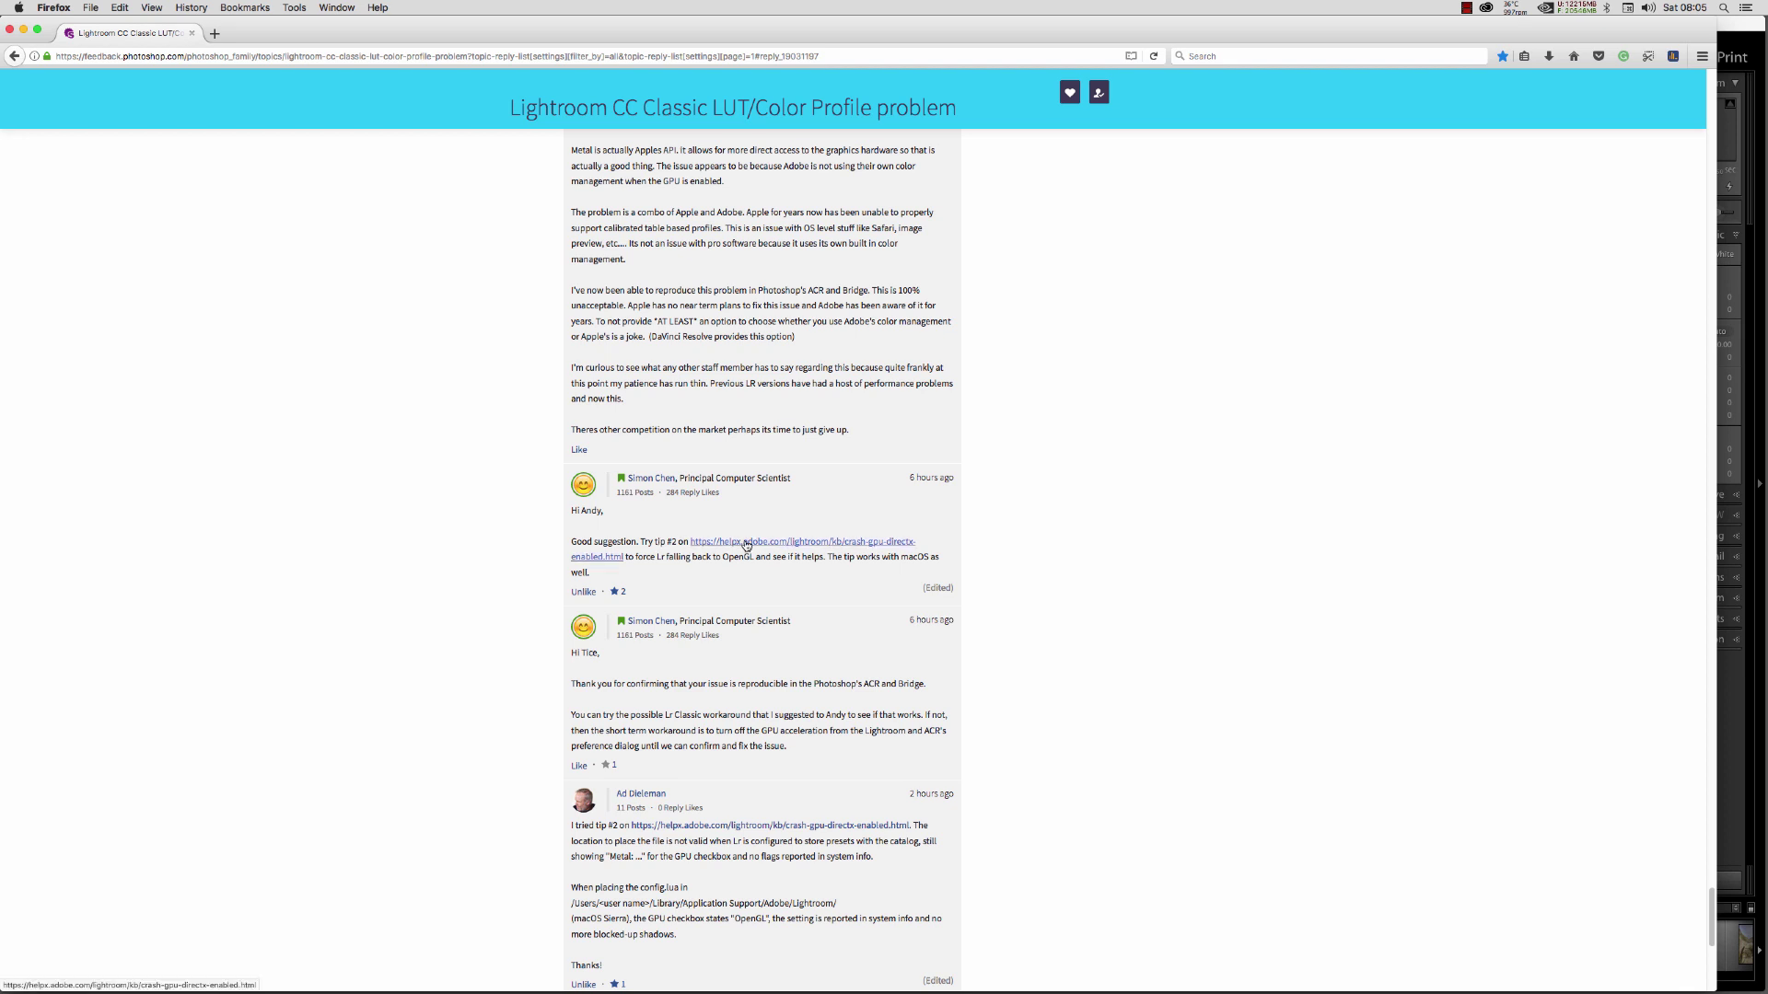
{"action": "right_click", "coordinate": [747, 545]}
{"action": "left_click", "coordinate": [761, 544]}
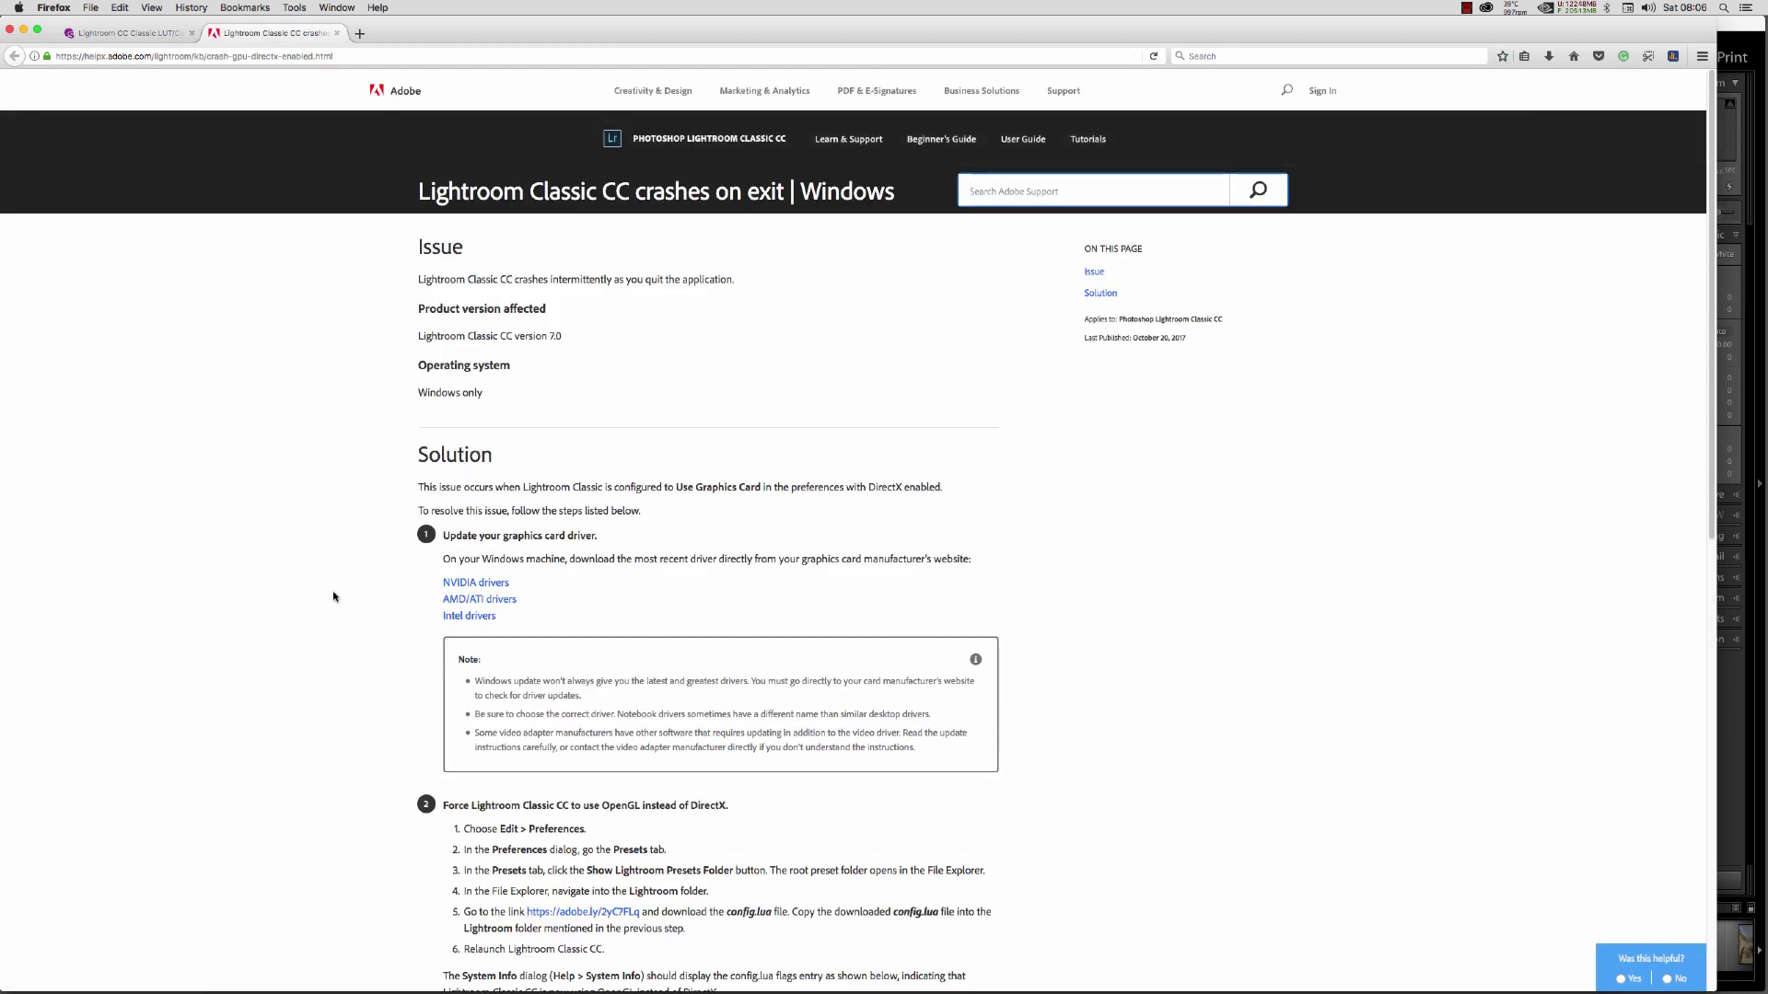
- Scroll the help article down to step 2 on forcing OpenGL
{"action": "scroll", "coordinate": [323, 602], "scroll_direction": "down", "scroll_amount": 3}
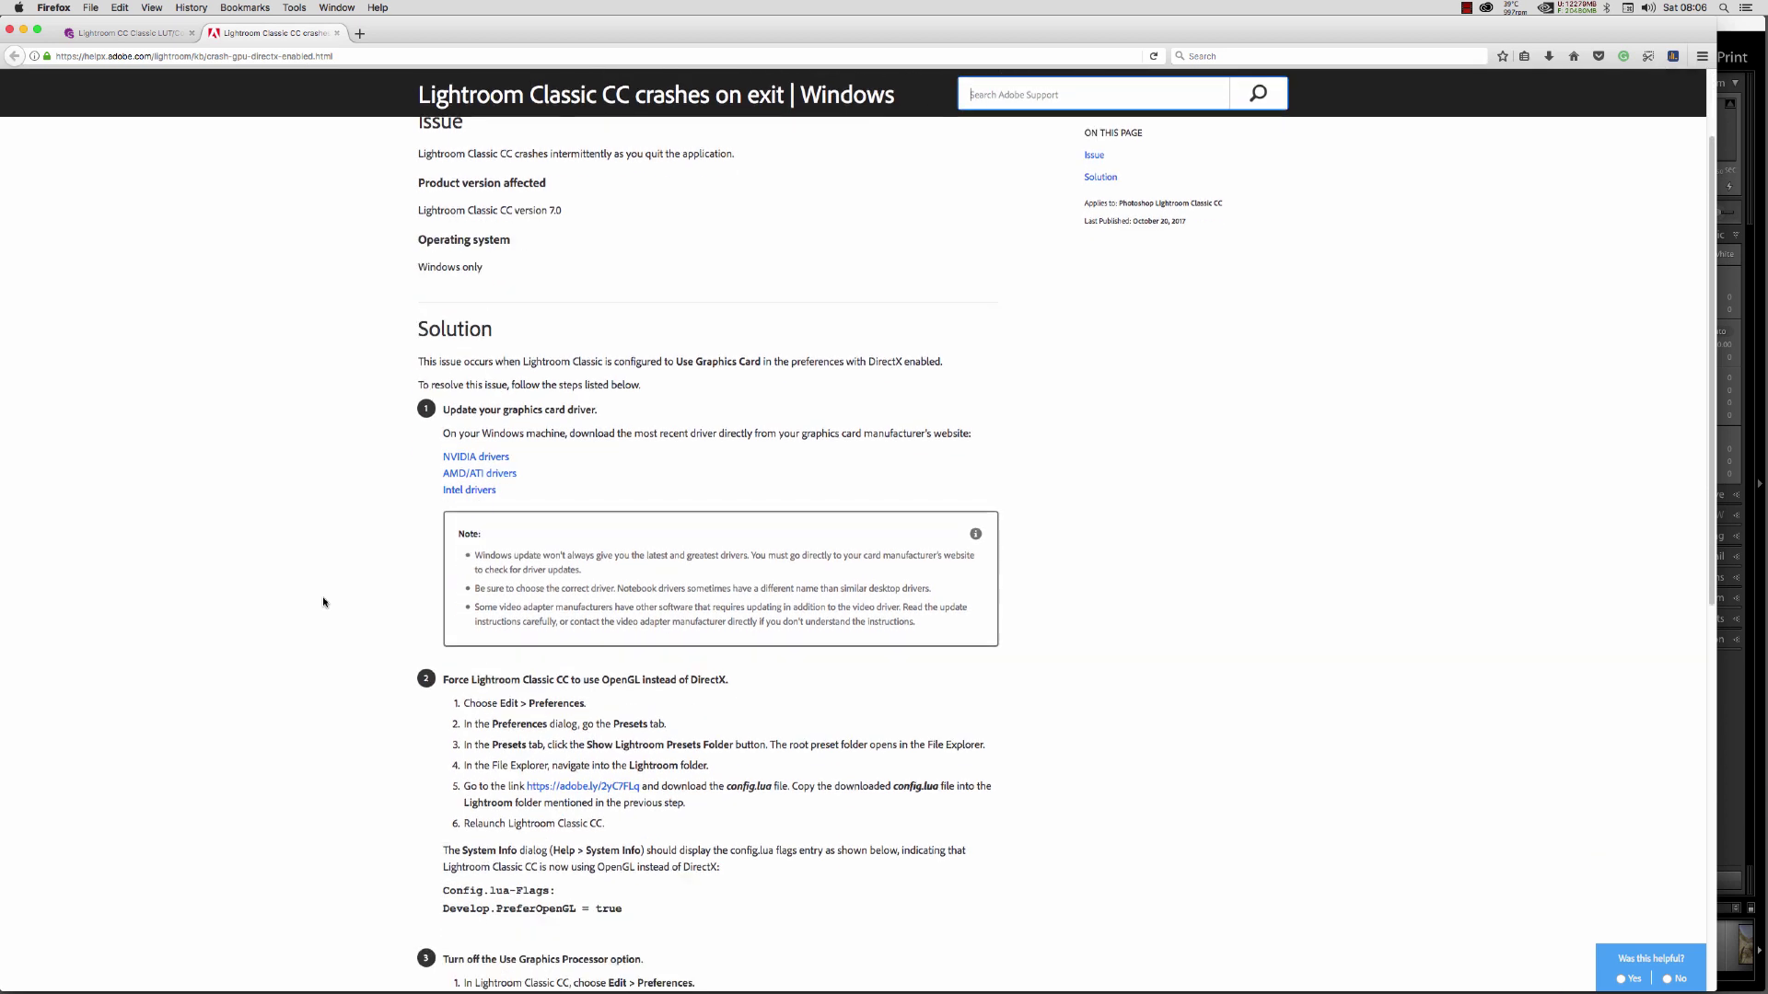
{"action": "scroll", "coordinate": [324, 602], "scroll_direction": "down", "scroll_amount": 2}
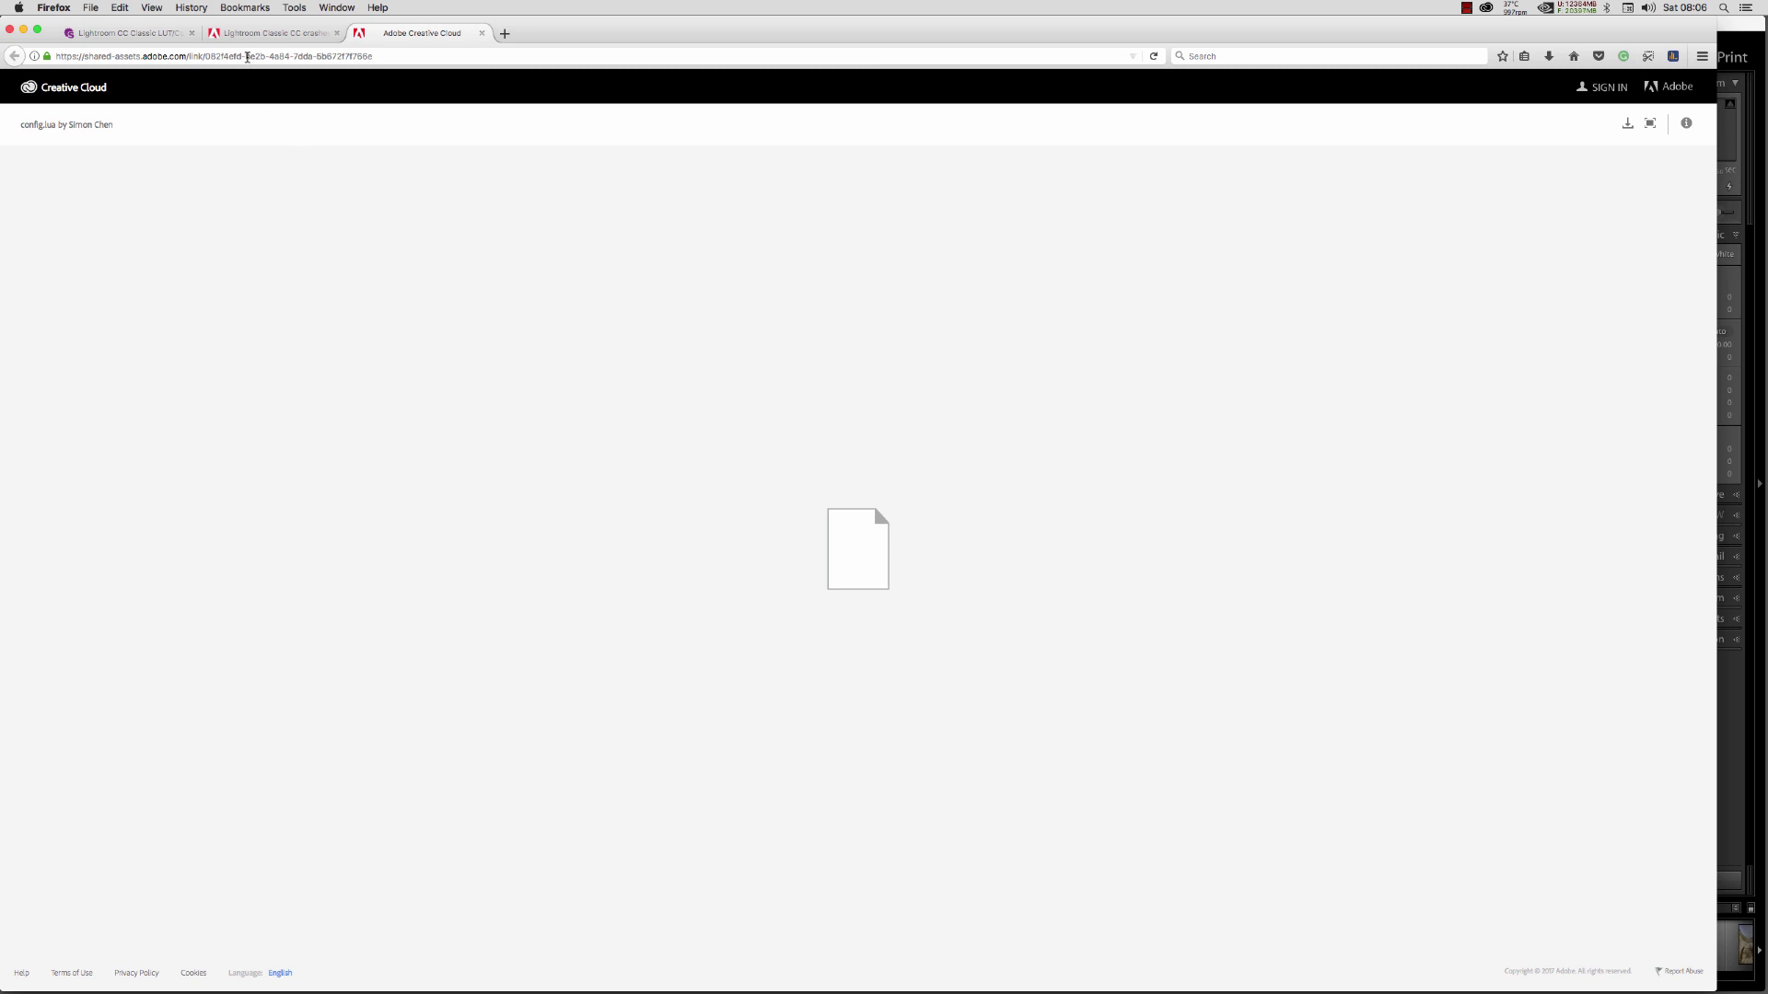
- Save config.lua to disk and show it as config(1).lua in Firefox's downloads
{"action": "left_click", "coordinate": [1628, 126]}
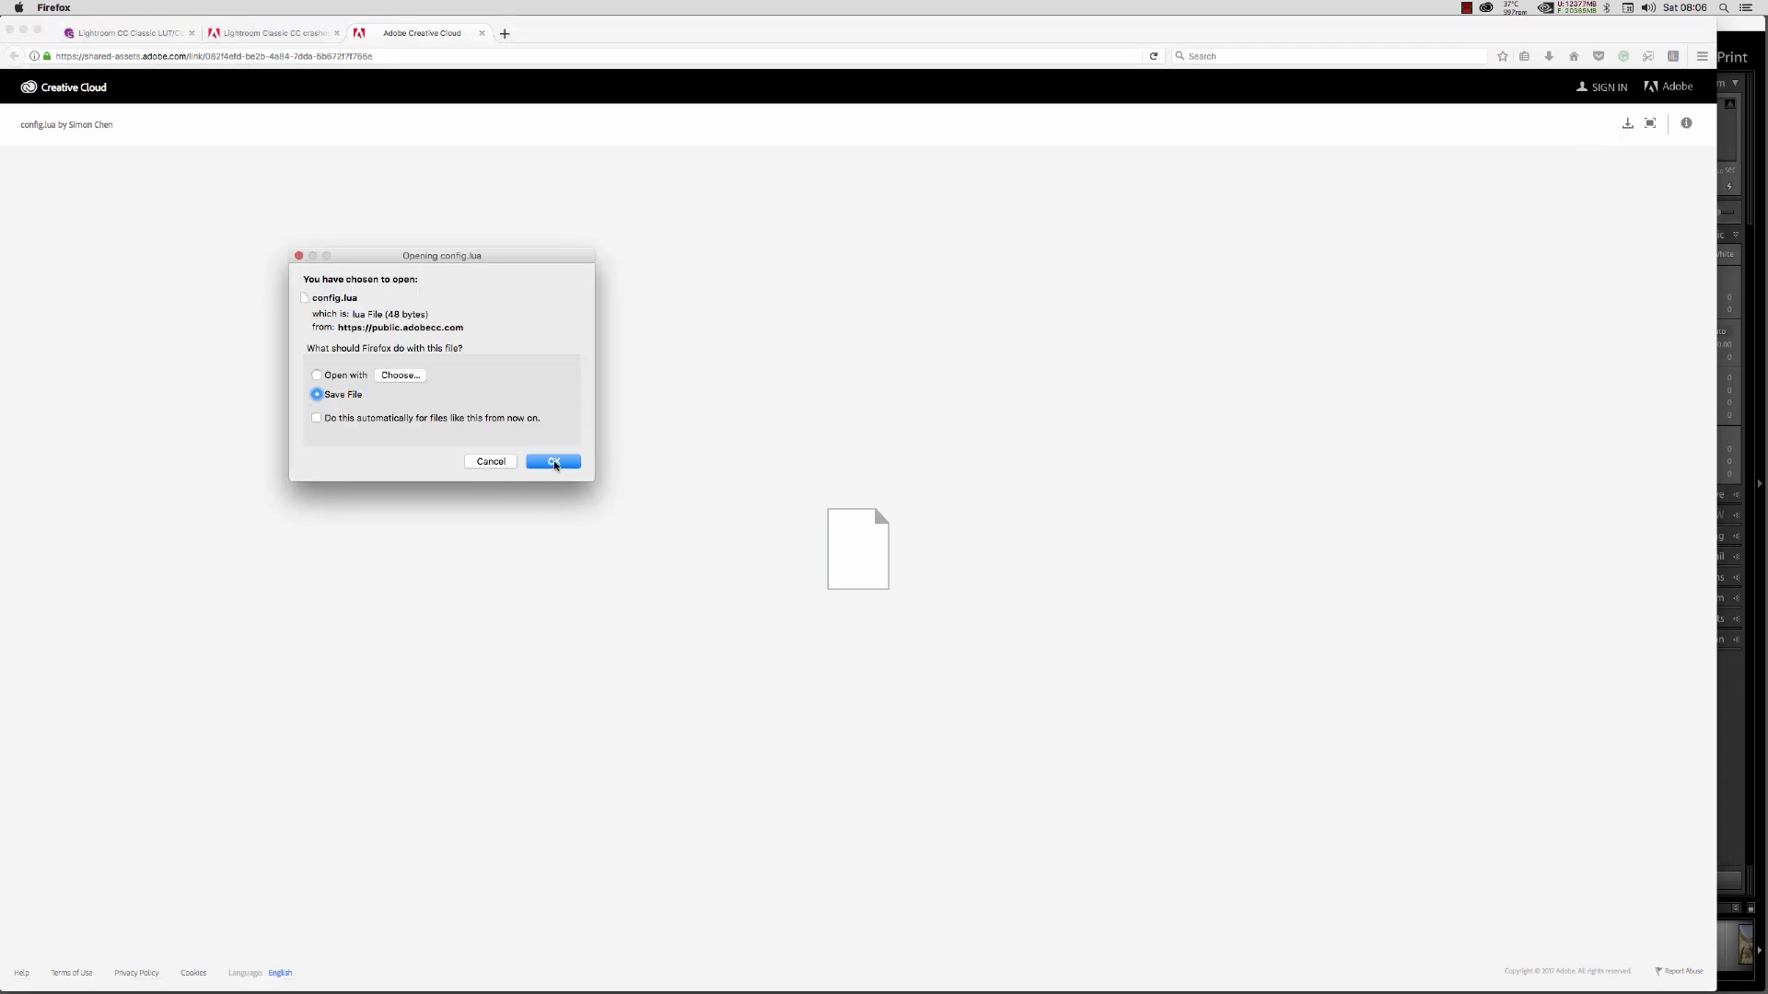
{"action": "left_click", "coordinate": [553, 462]}
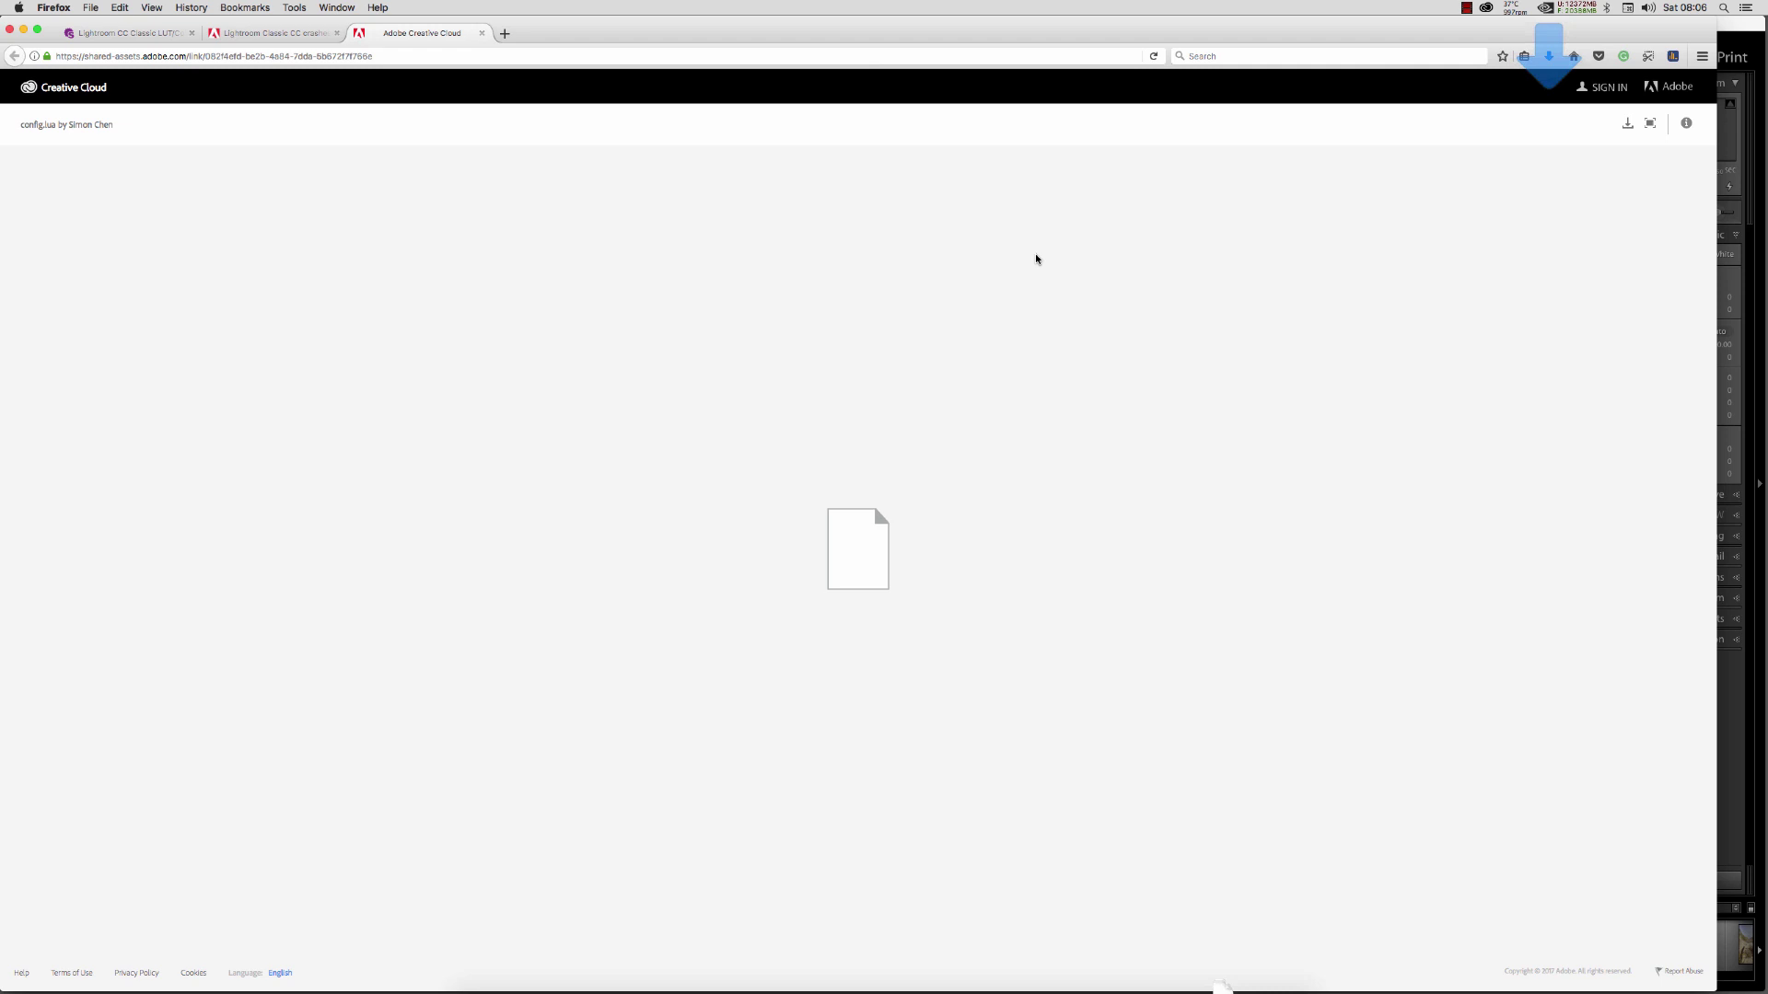
{"action": "left_click", "coordinate": [1548, 57]}
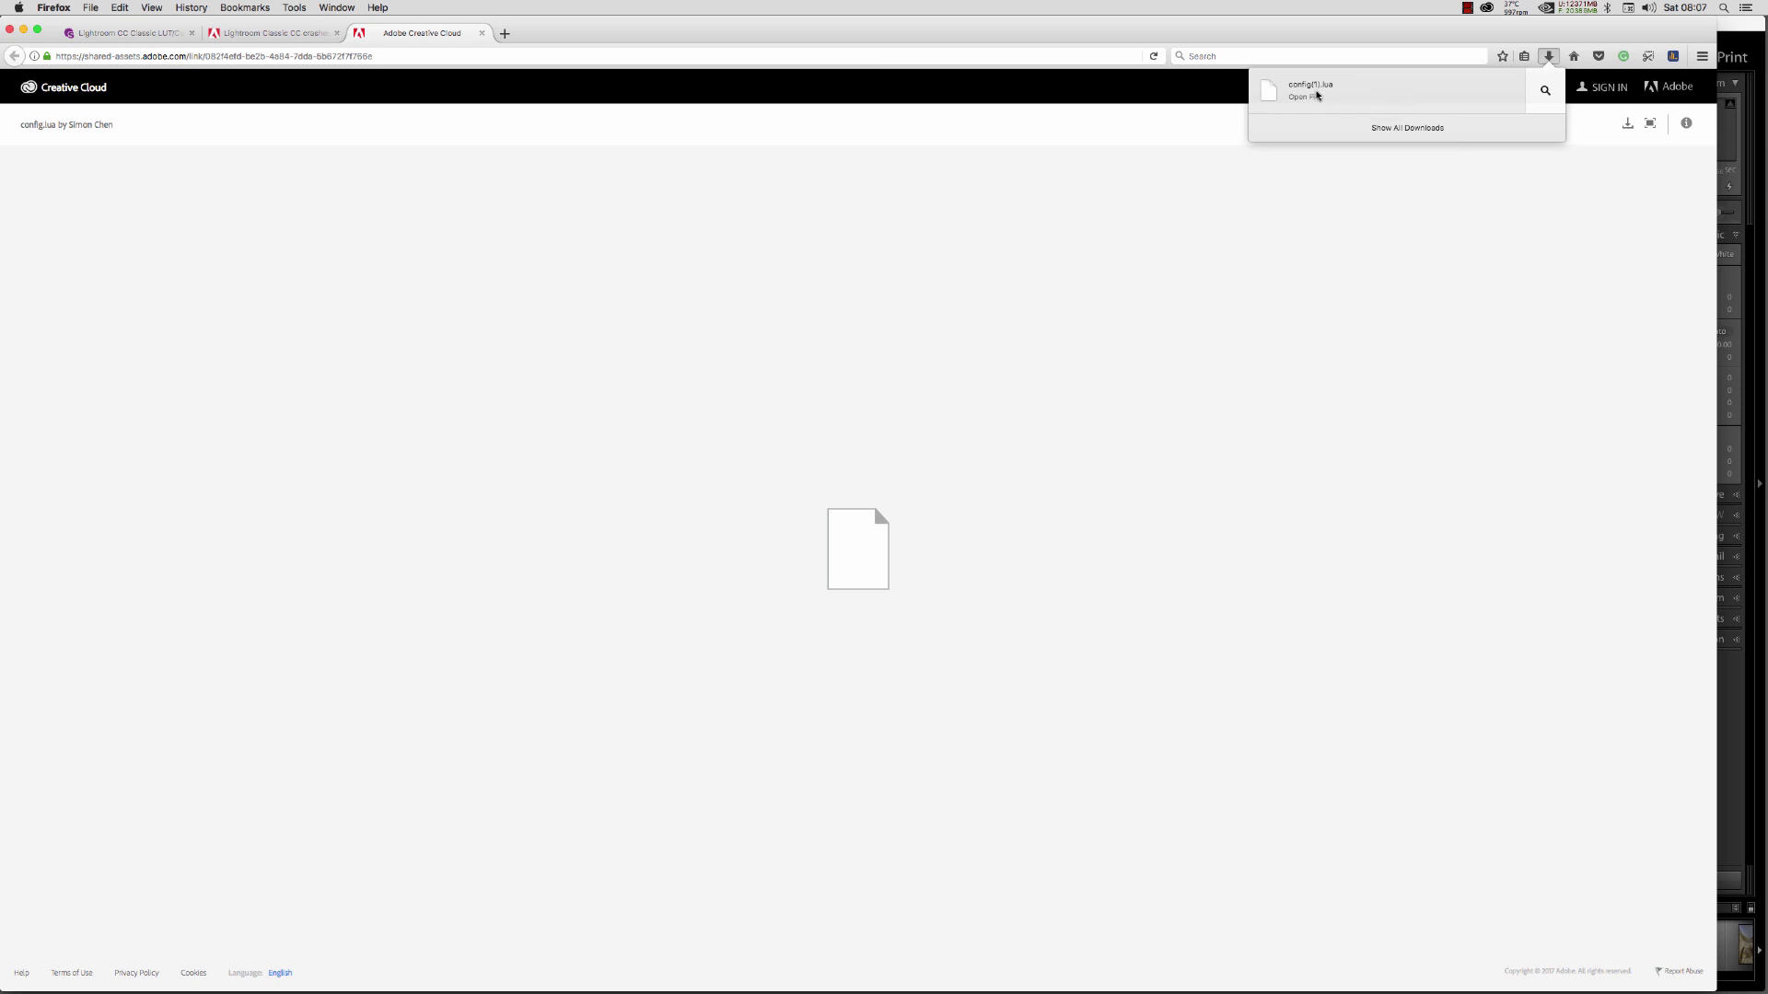
- Reveal the downloaded config(1).lua in the Finder Downloads folder
{"action": "left_click", "coordinate": [1406, 129]}
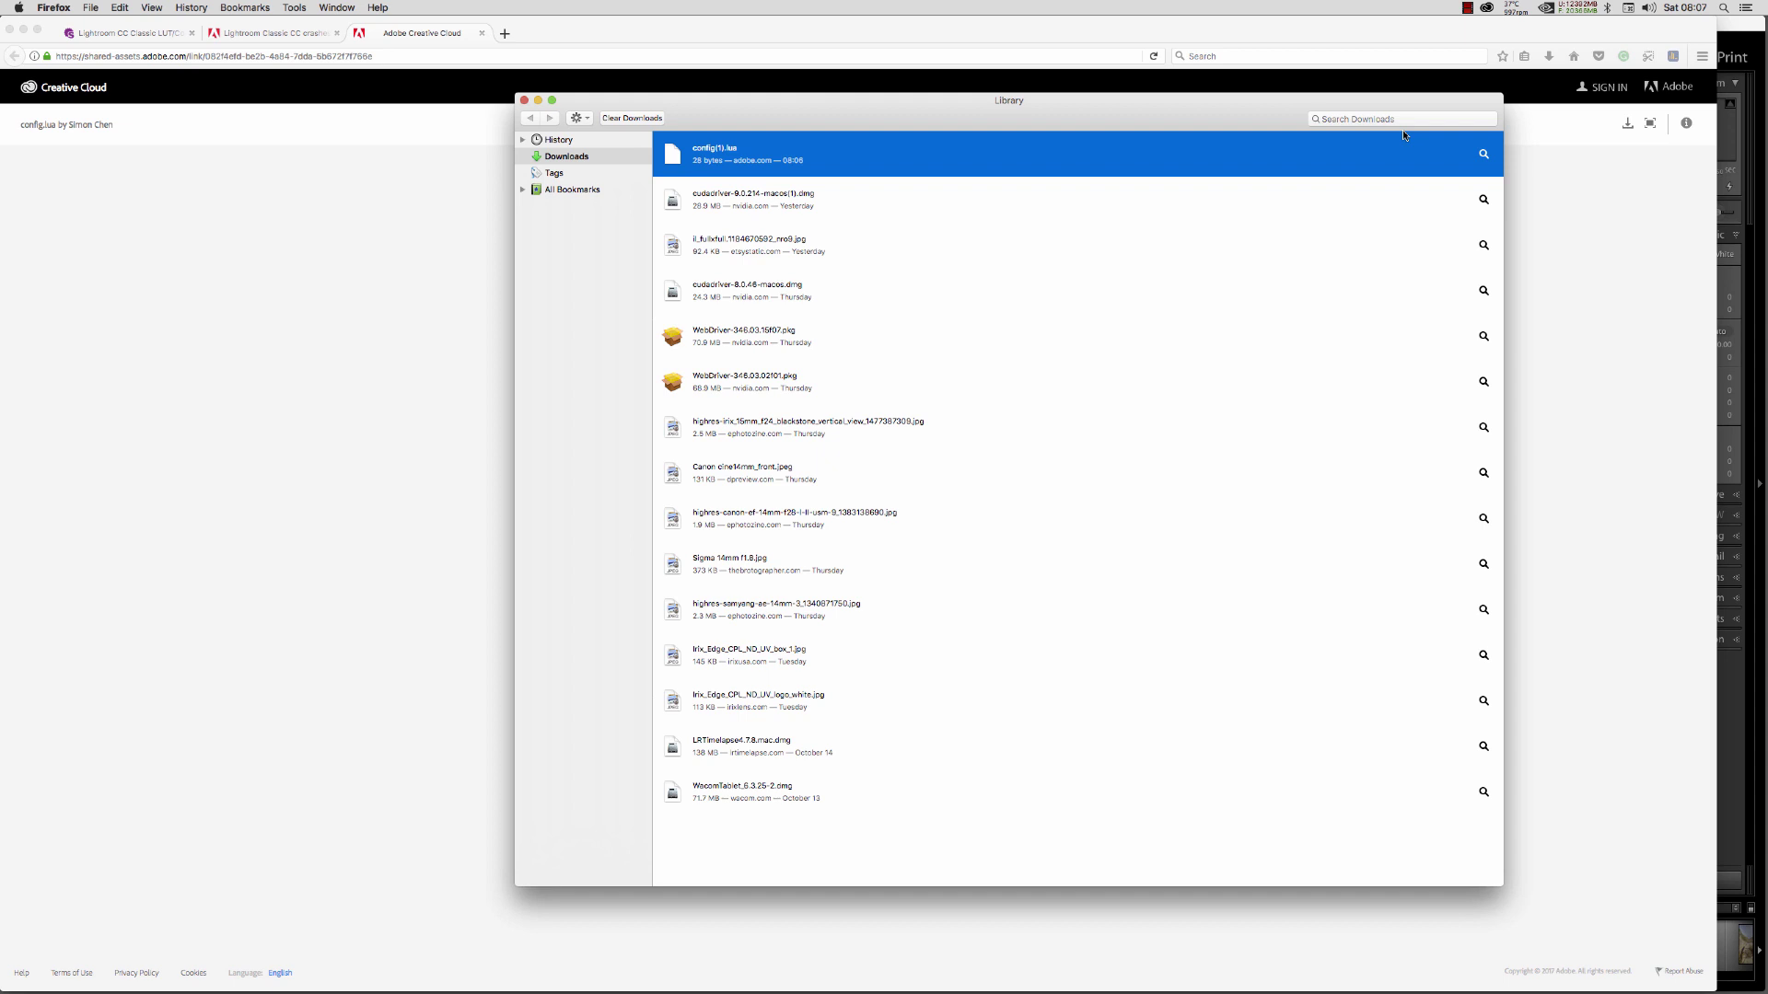
{"action": "right_click", "coordinate": [853, 159]}
{"action": "left_click", "coordinate": [882, 166]}
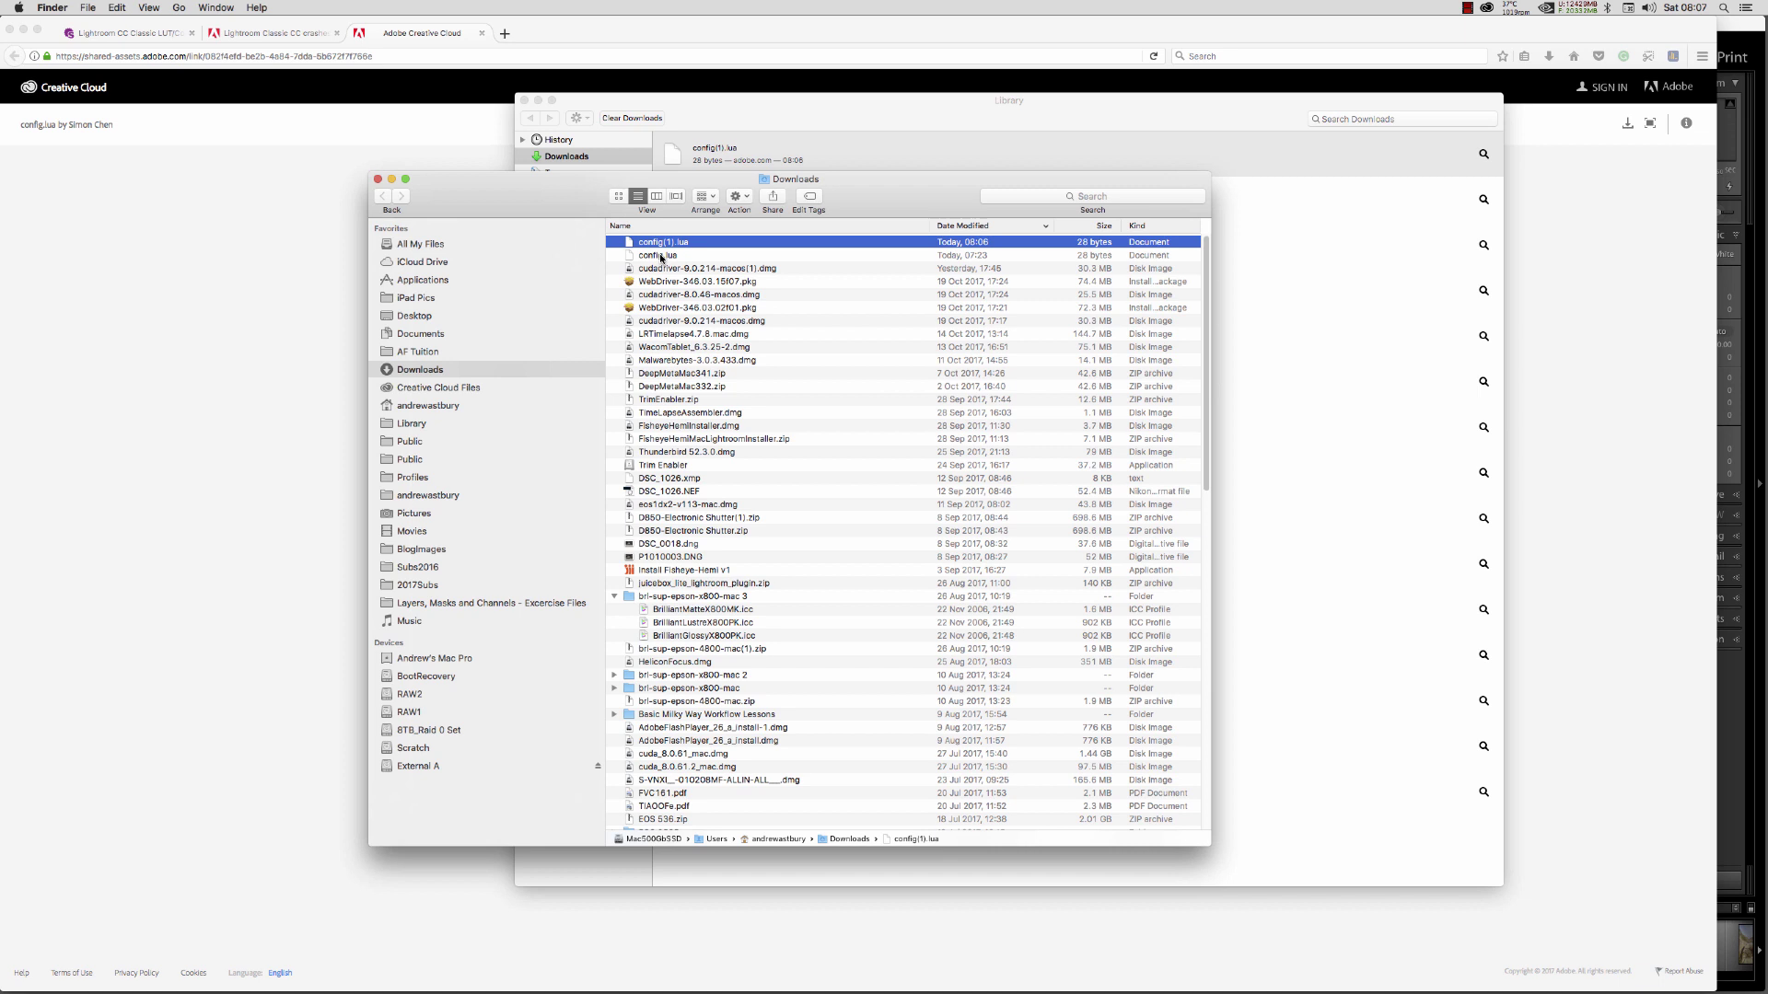
- Copy the existing config.lua file to the clipboard
{"action": "left_click", "coordinate": [661, 257]}
{"action": "right_click", "coordinate": [661, 258]}
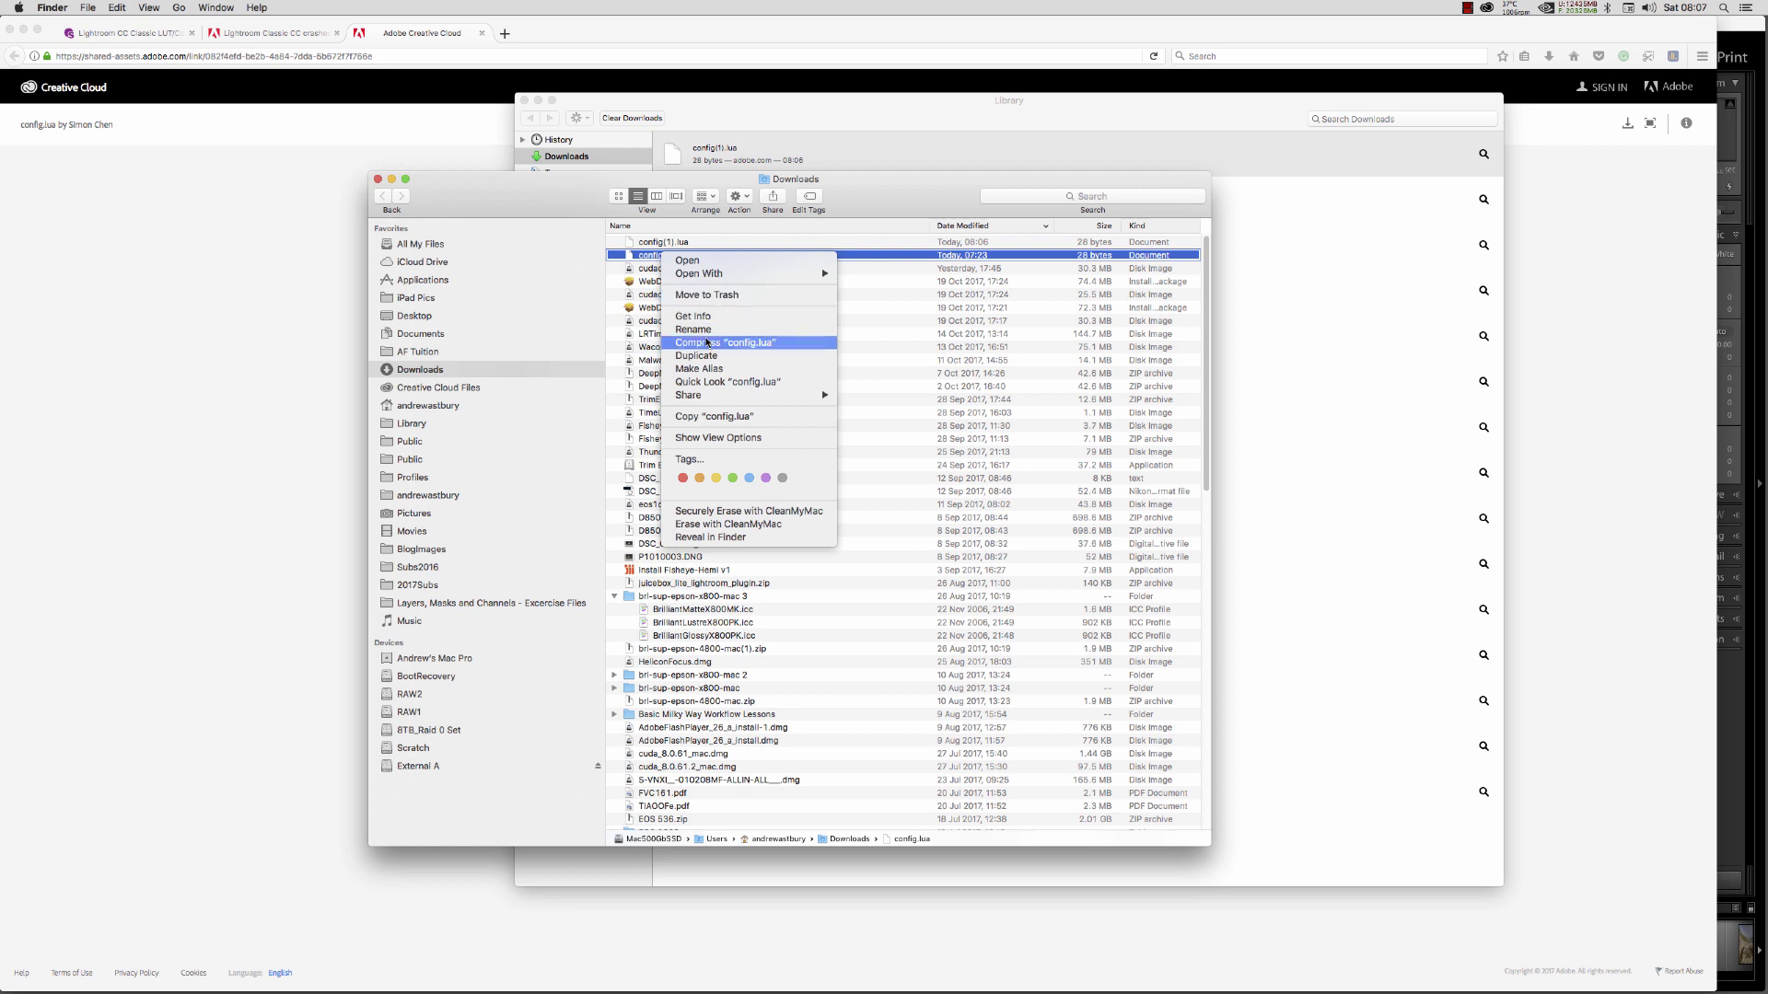
{"action": "left_click", "coordinate": [726, 416]}
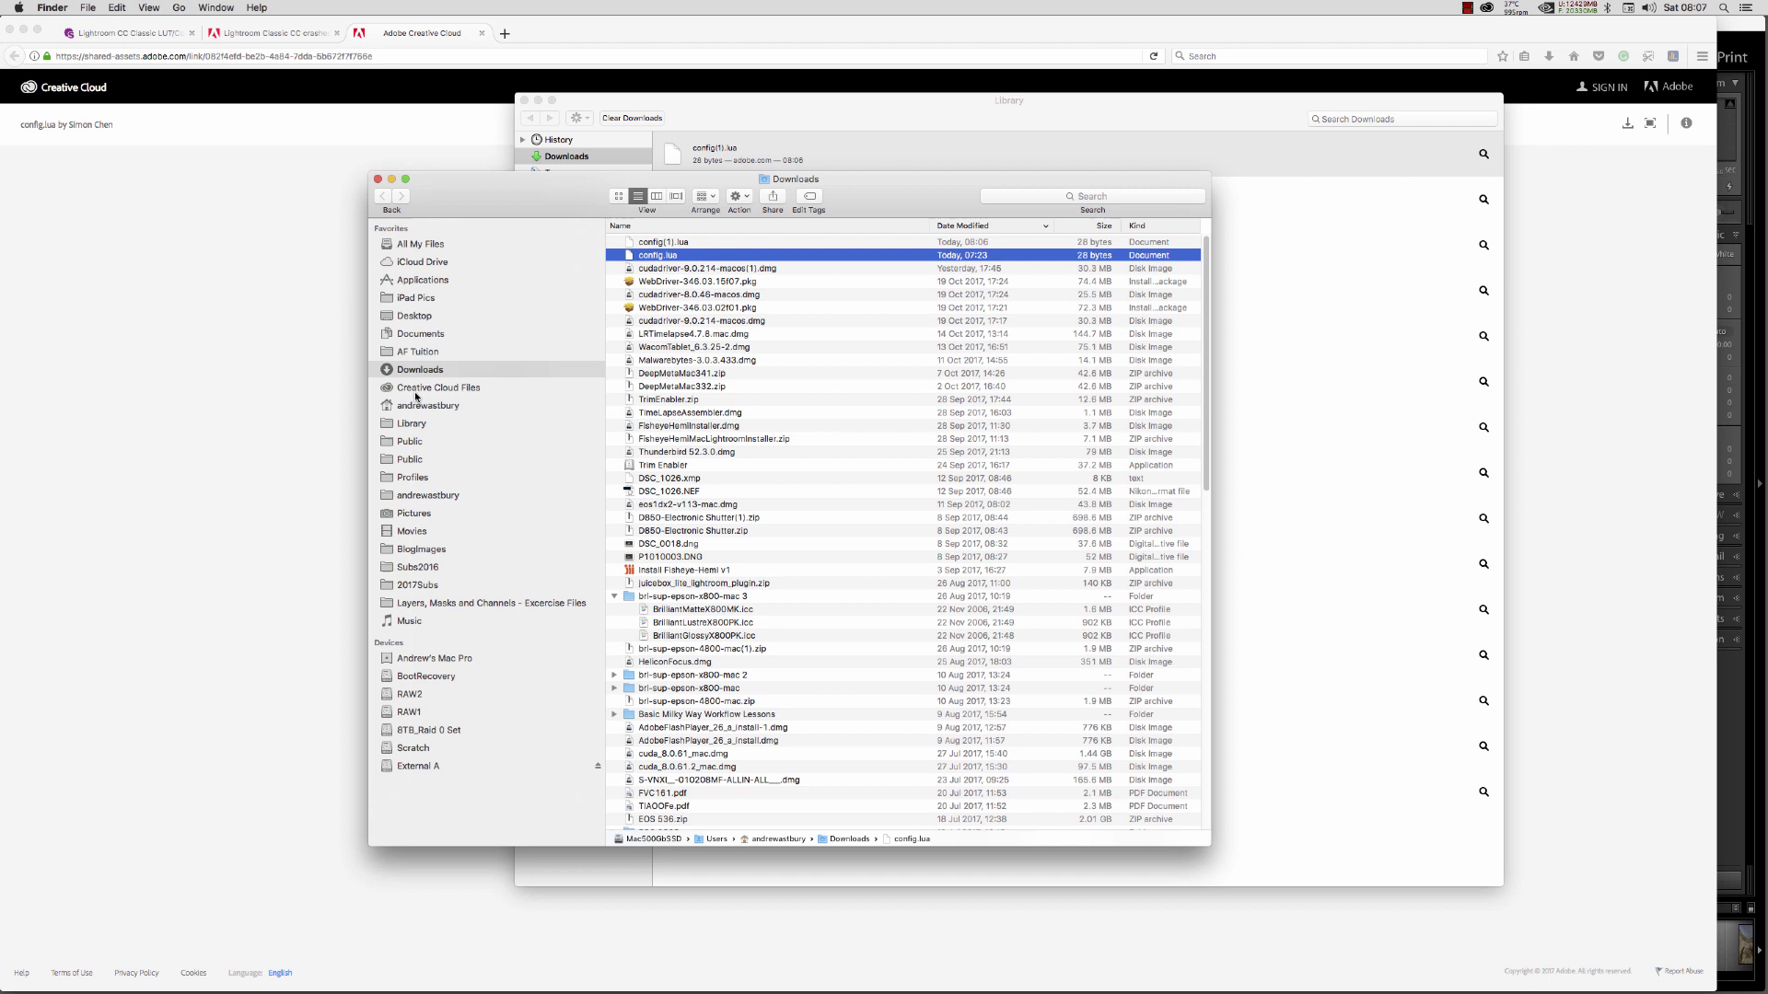
- Paste config.lua into Library › Application Support › Adobe › Lightroom
{"action": "left_click", "coordinate": [393, 426]}
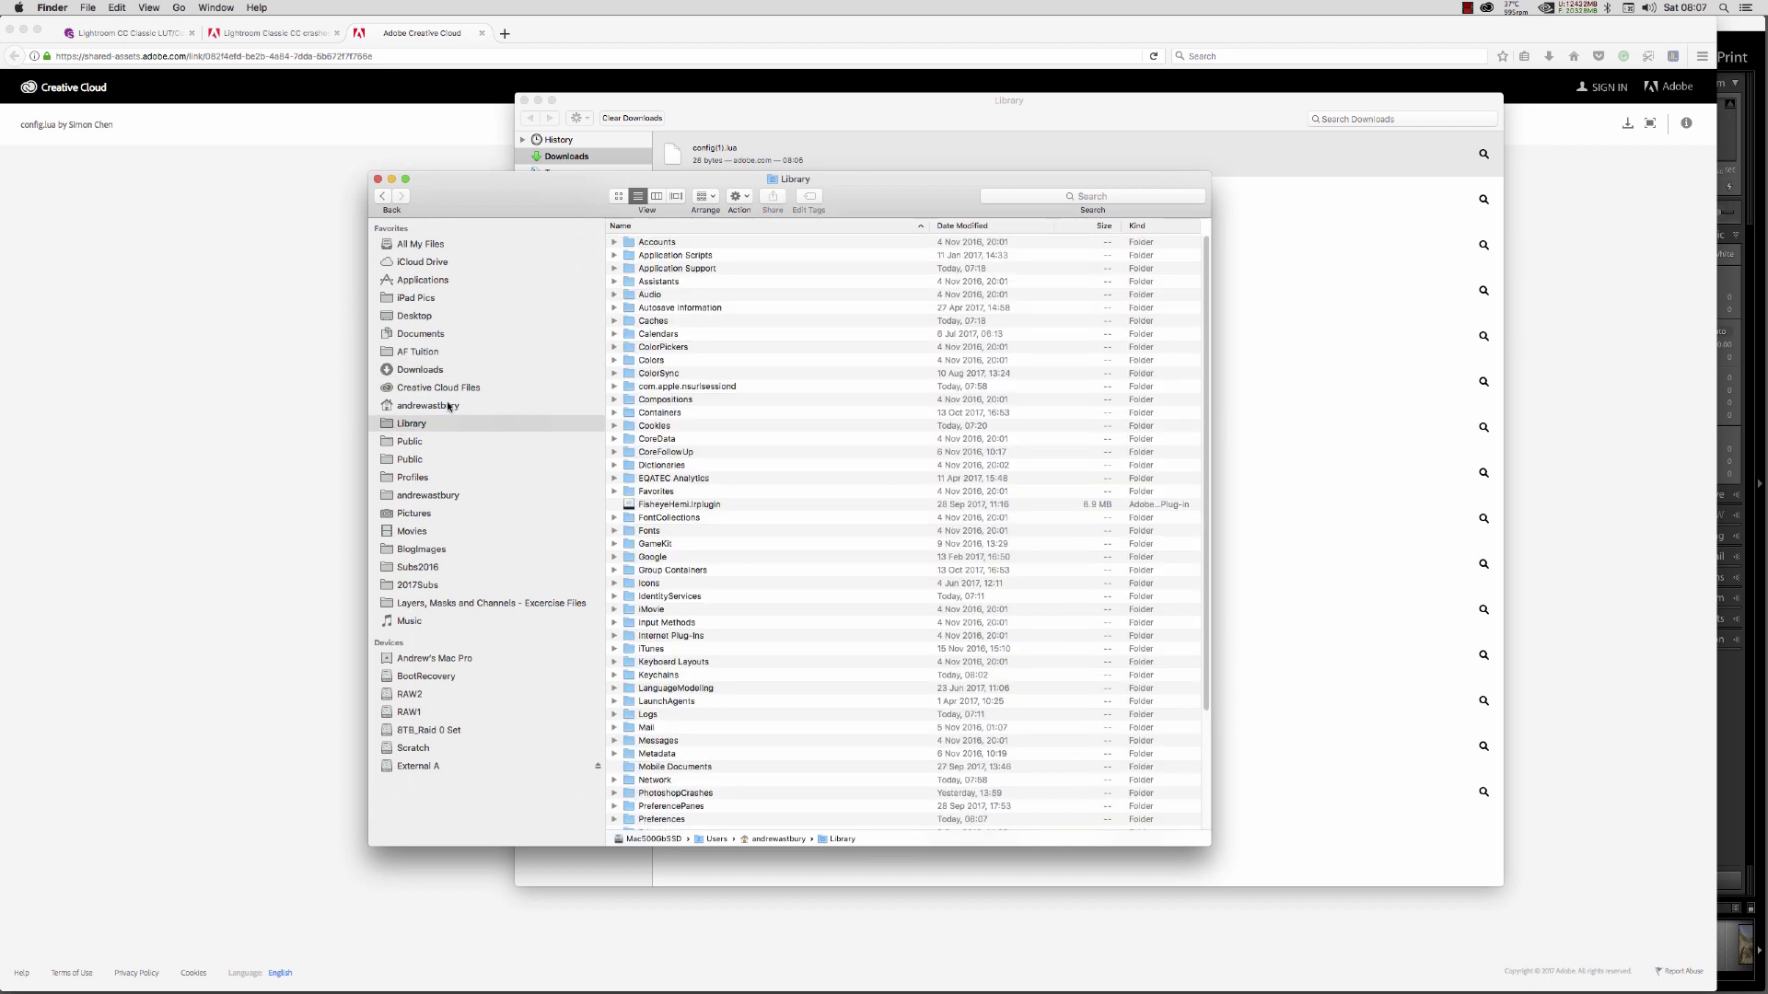
{"action": "double_click", "coordinate": [654, 269]}
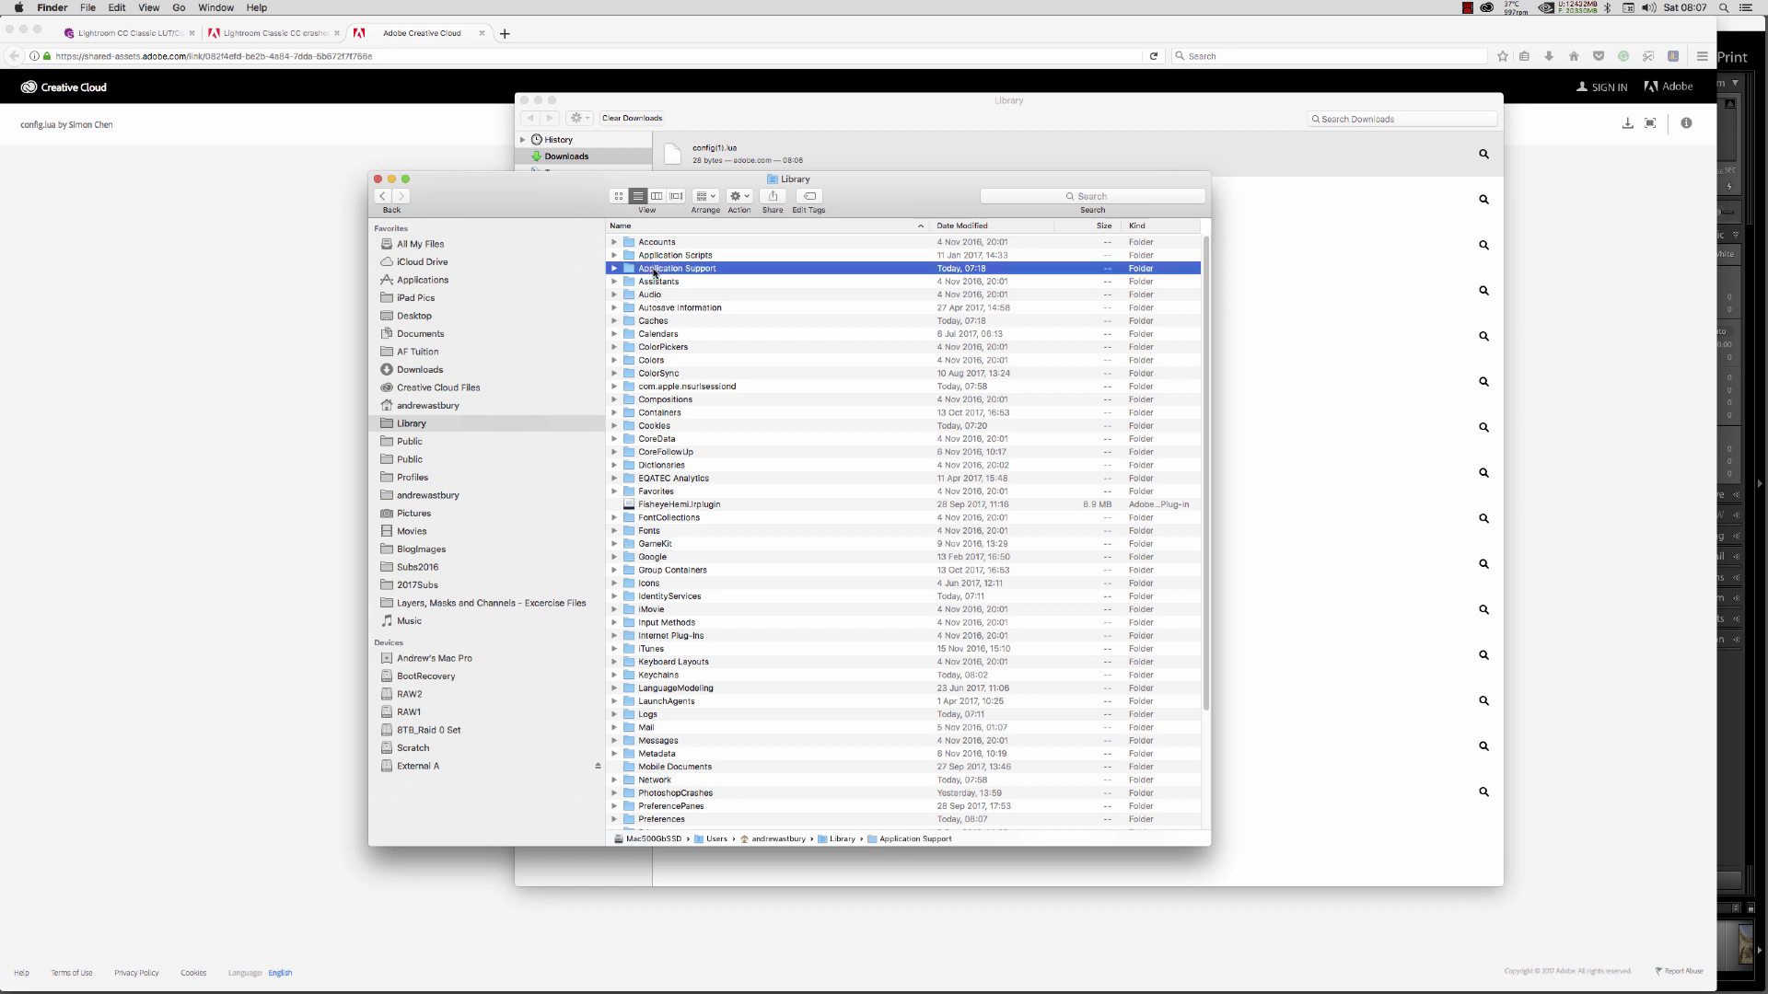
{"action": "double_click", "coordinate": [649, 256]}
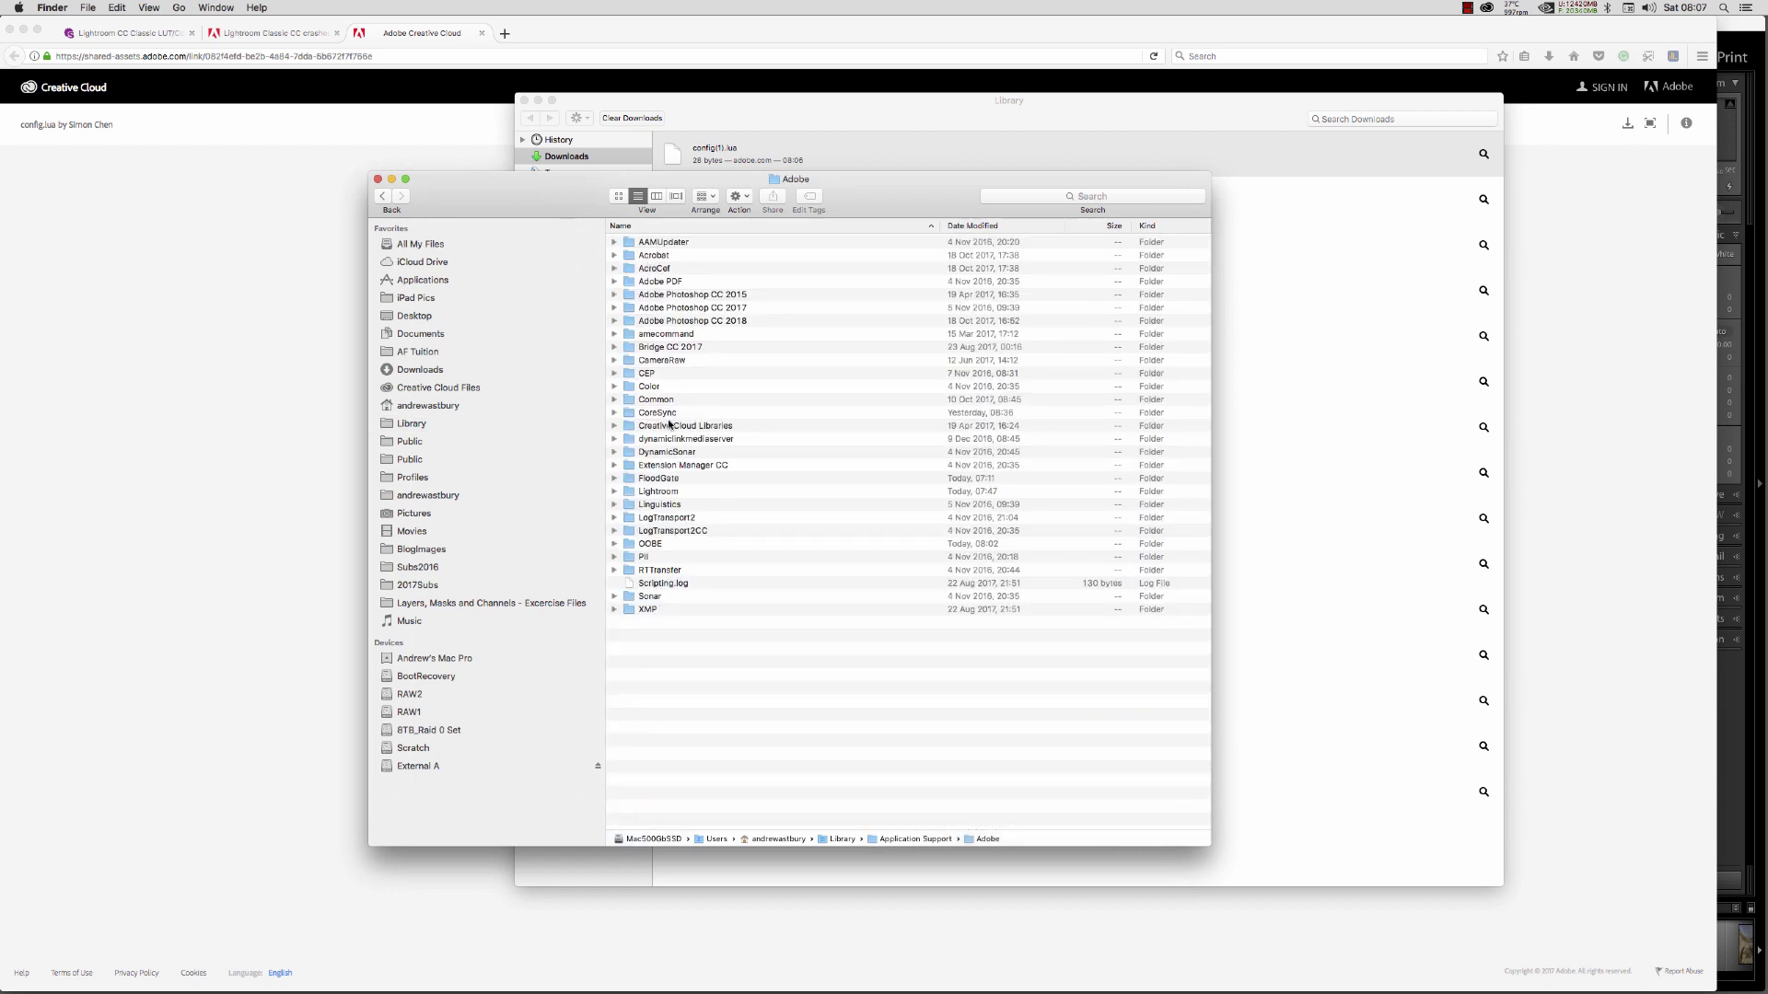
{"action": "double_click", "coordinate": [663, 491]}
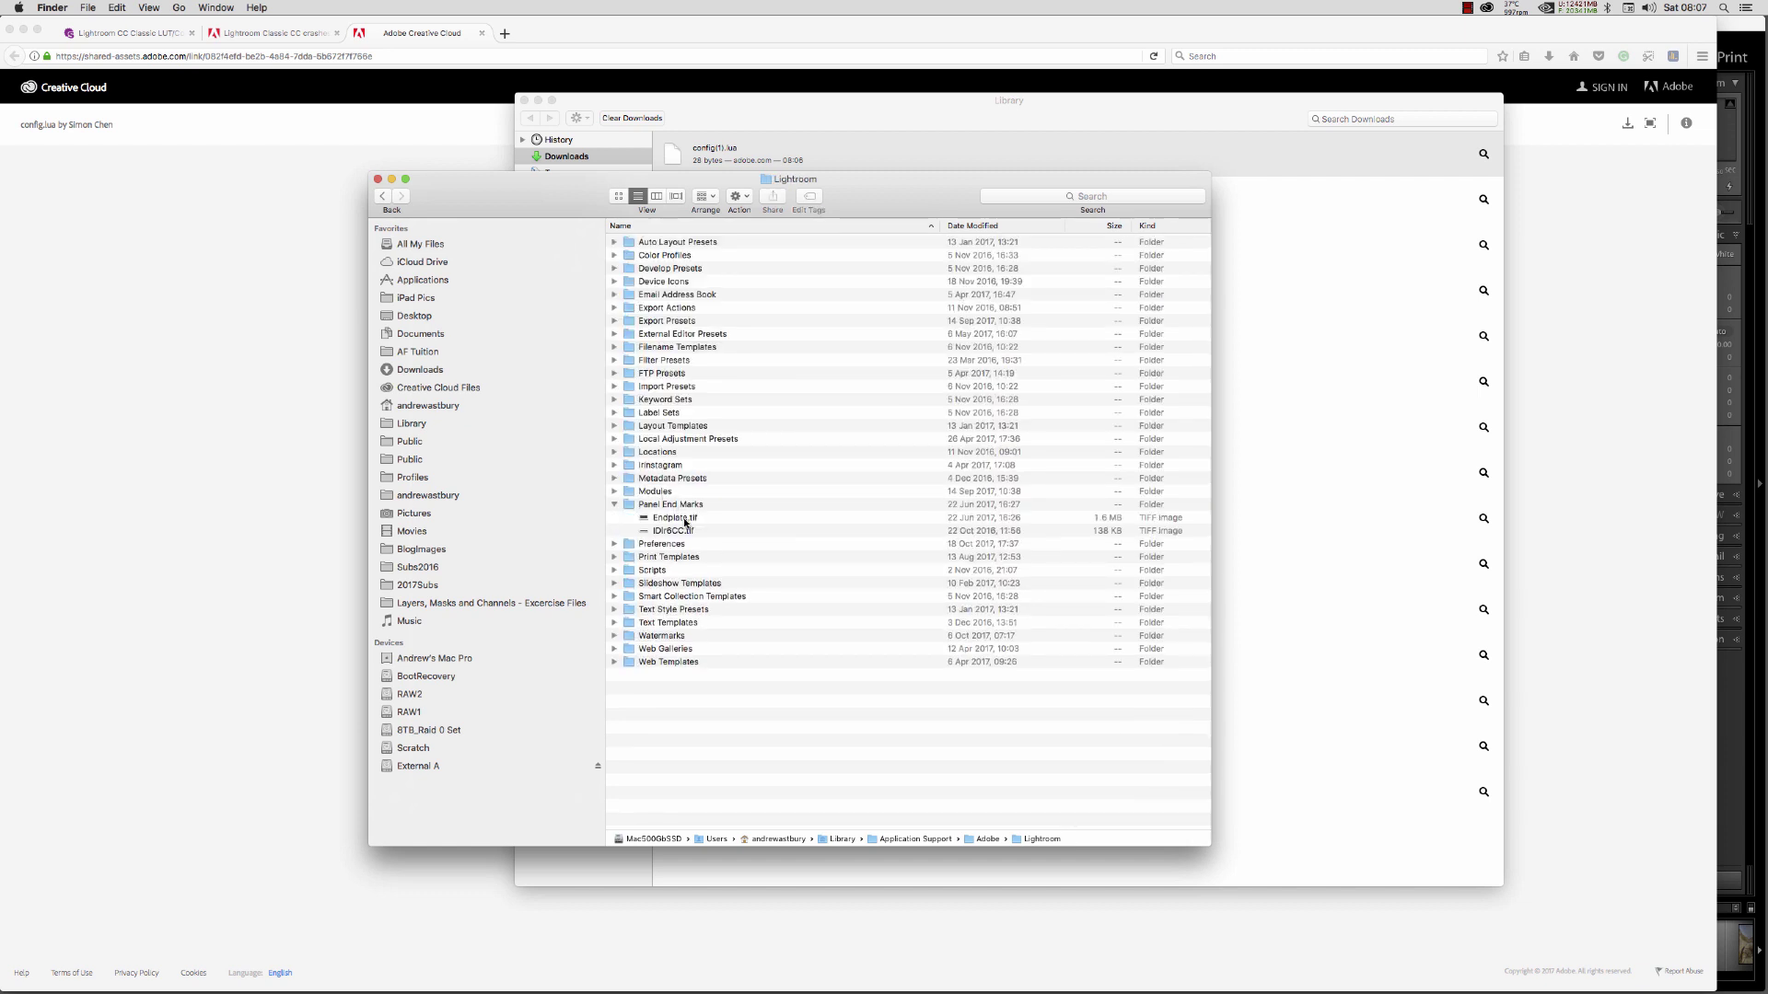
{"action": "left_click", "coordinate": [118, 9]}
{"action": "left_click", "coordinate": [129, 87]}
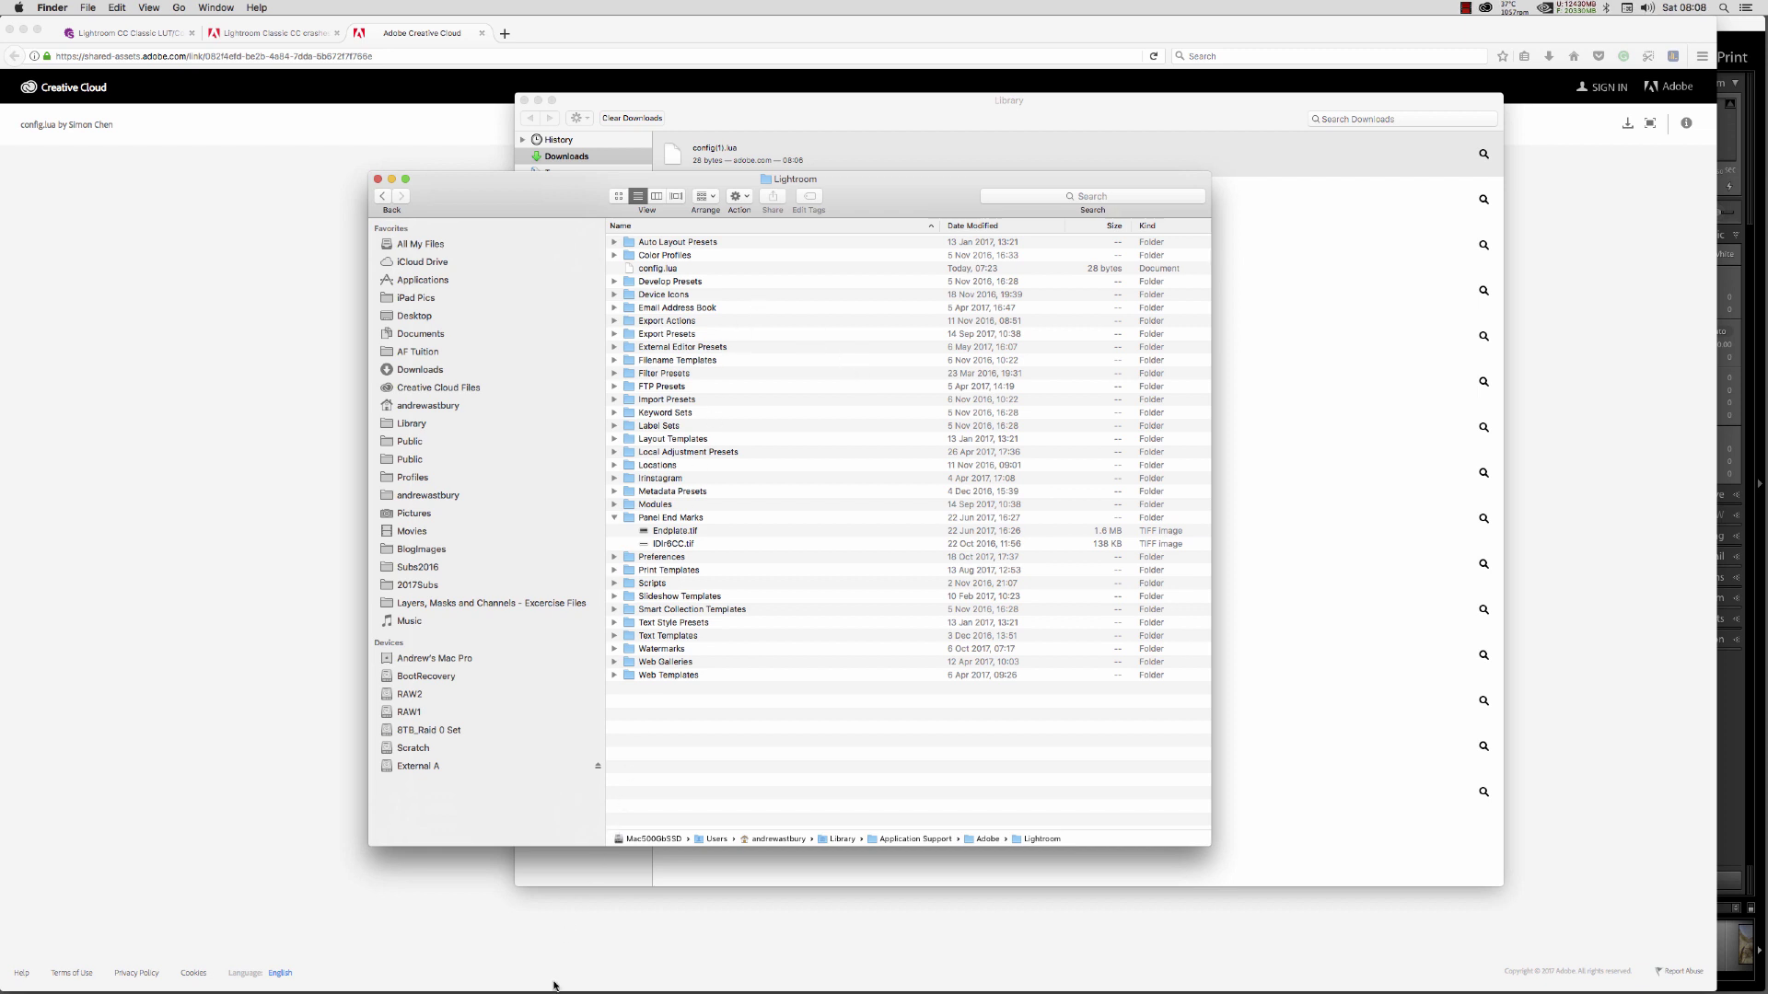
- Confirm in Performance System Info that the GPU runs Metal: NVIDIA GeForce GTX 970
{"action": "mouse_move", "coordinate": [555, 986]}
{"action": "left_click", "coordinate": [610, 974]}
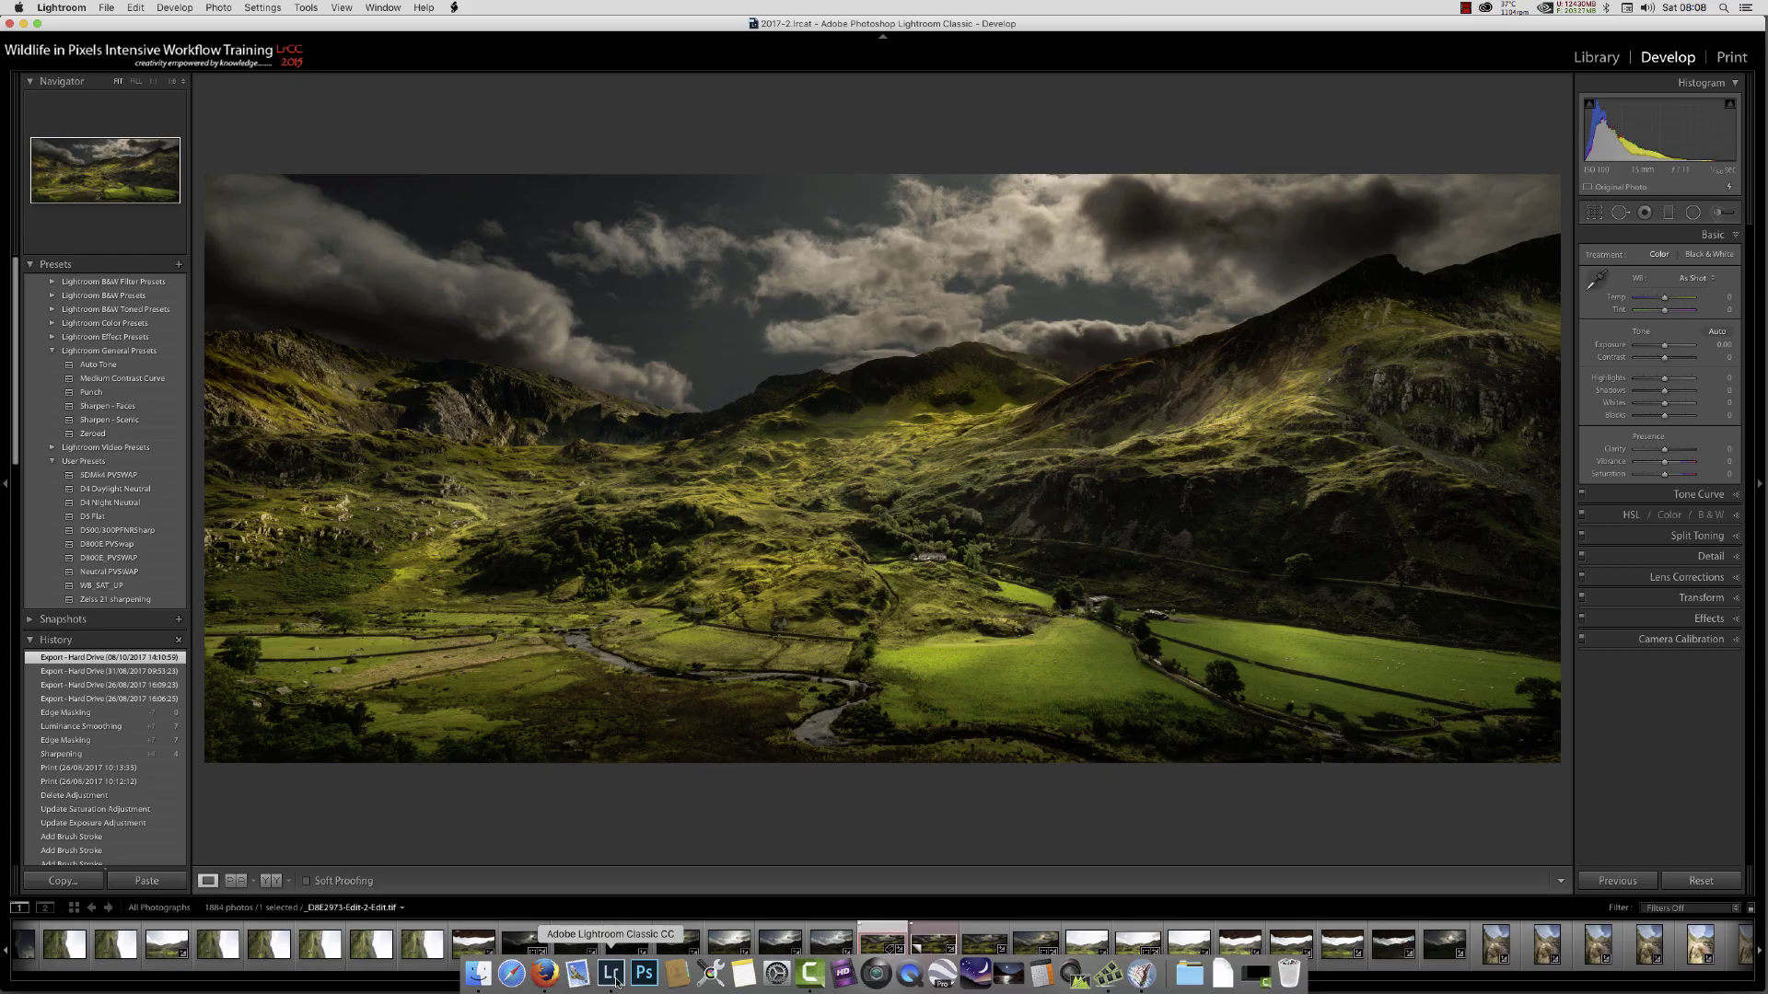
{"action": "left_click", "coordinate": [61, 9]}
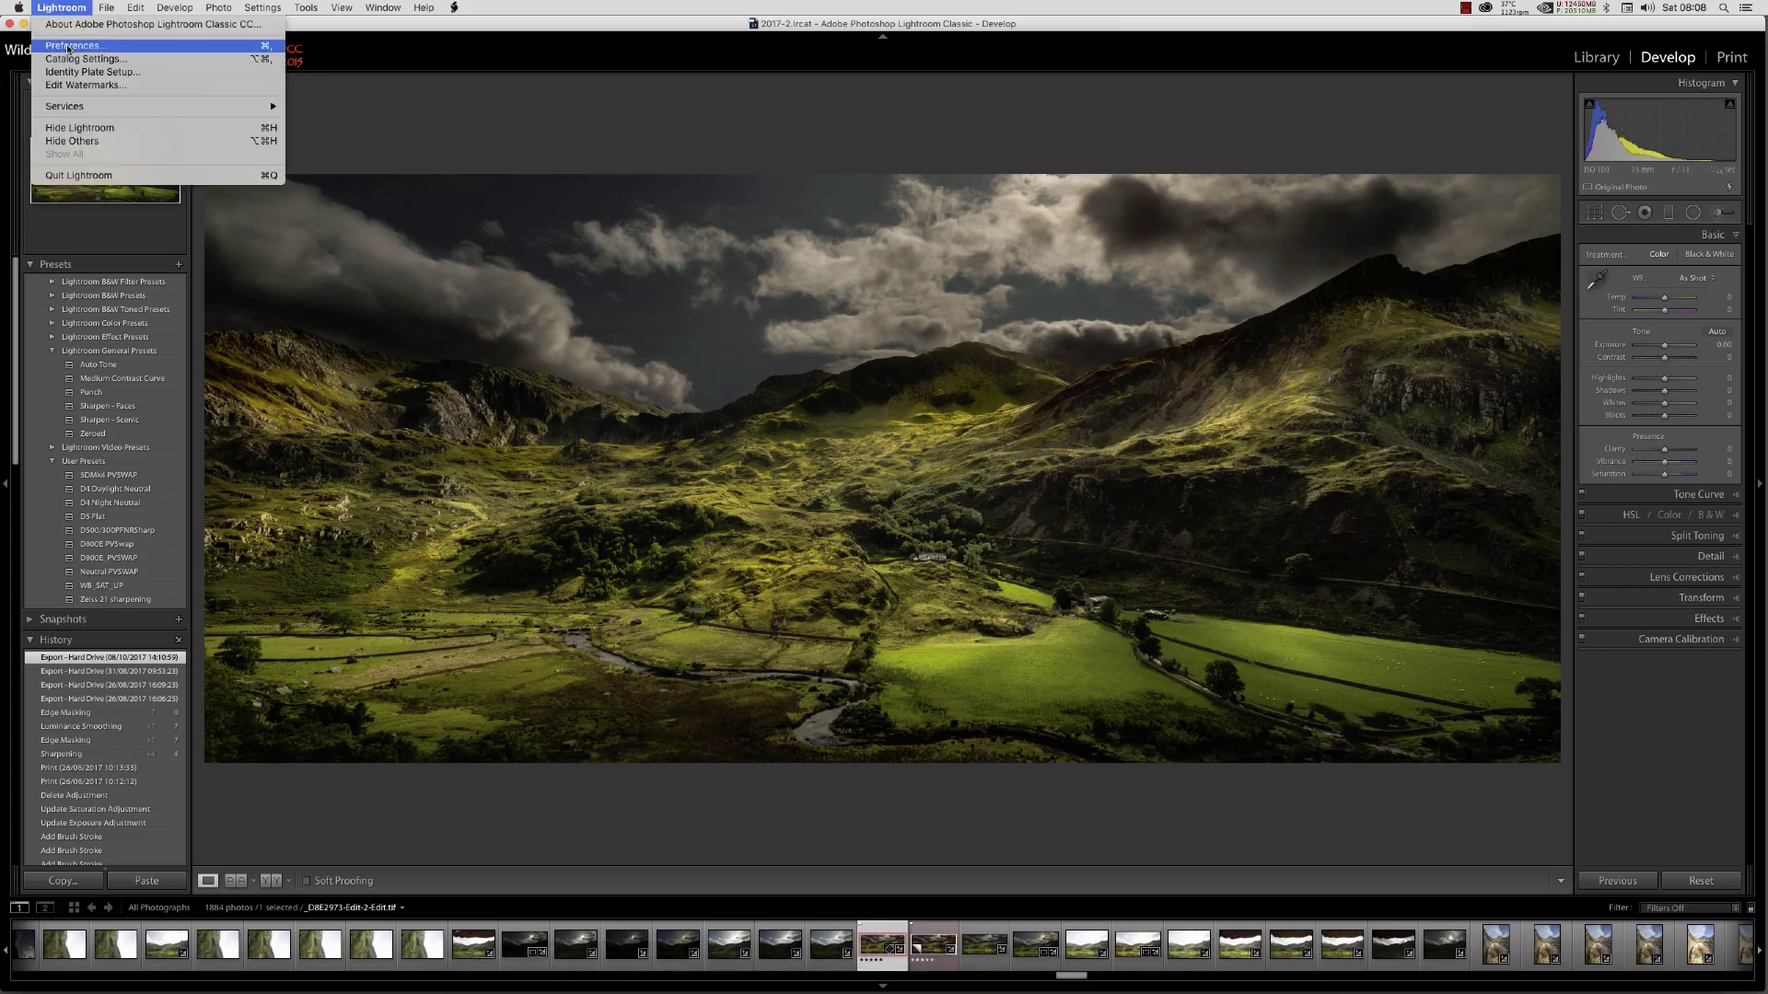
{"action": "left_click", "coordinate": [68, 46]}
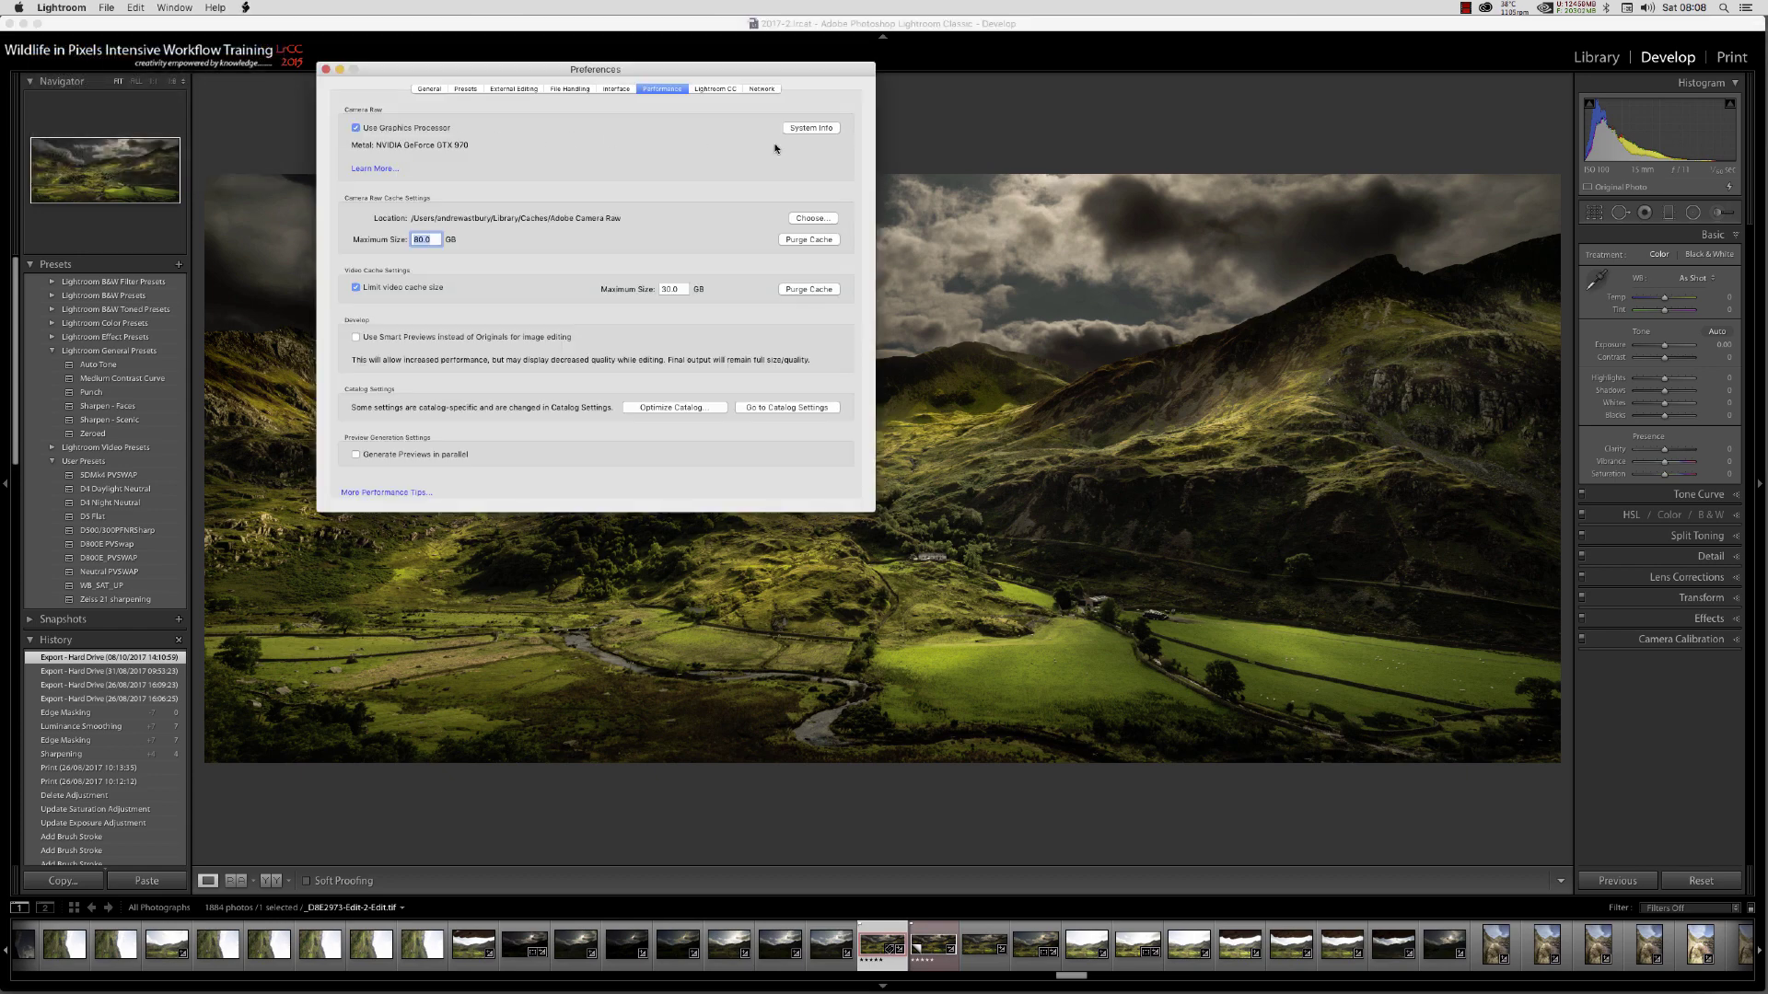
{"action": "left_click", "coordinate": [806, 128]}
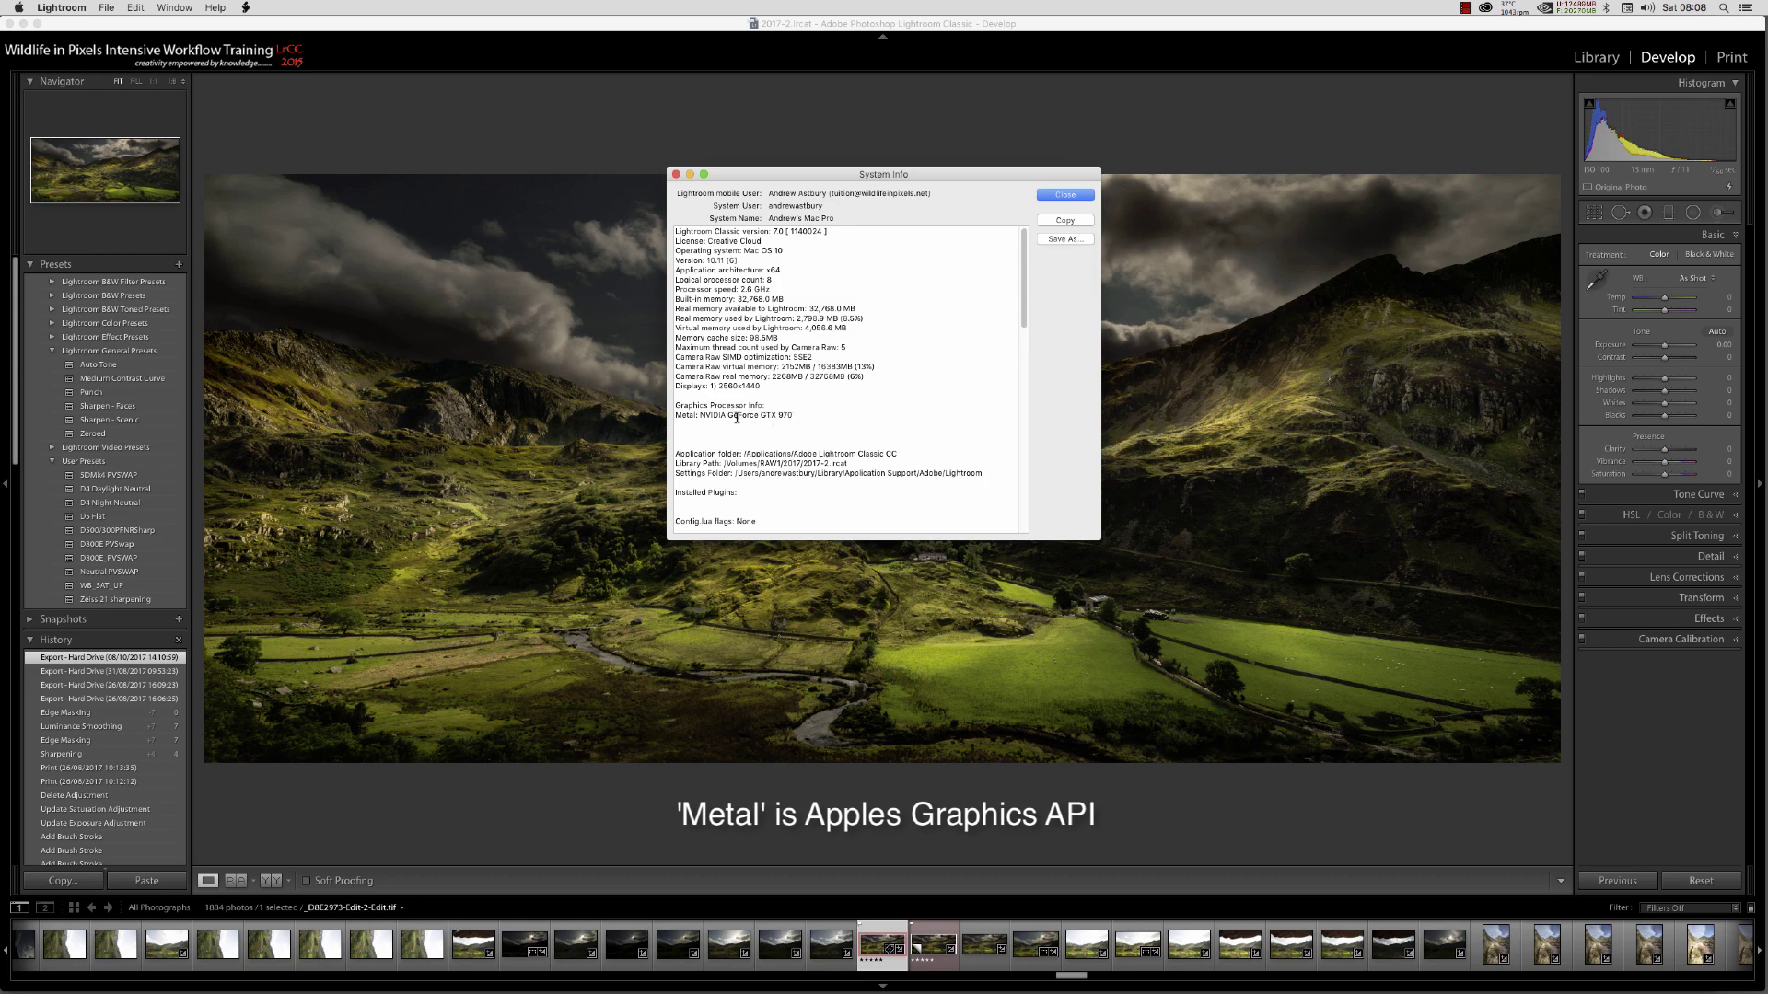
{"action": "left_click", "coordinate": [1060, 194]}
{"action": "left_click", "coordinate": [61, 9]}
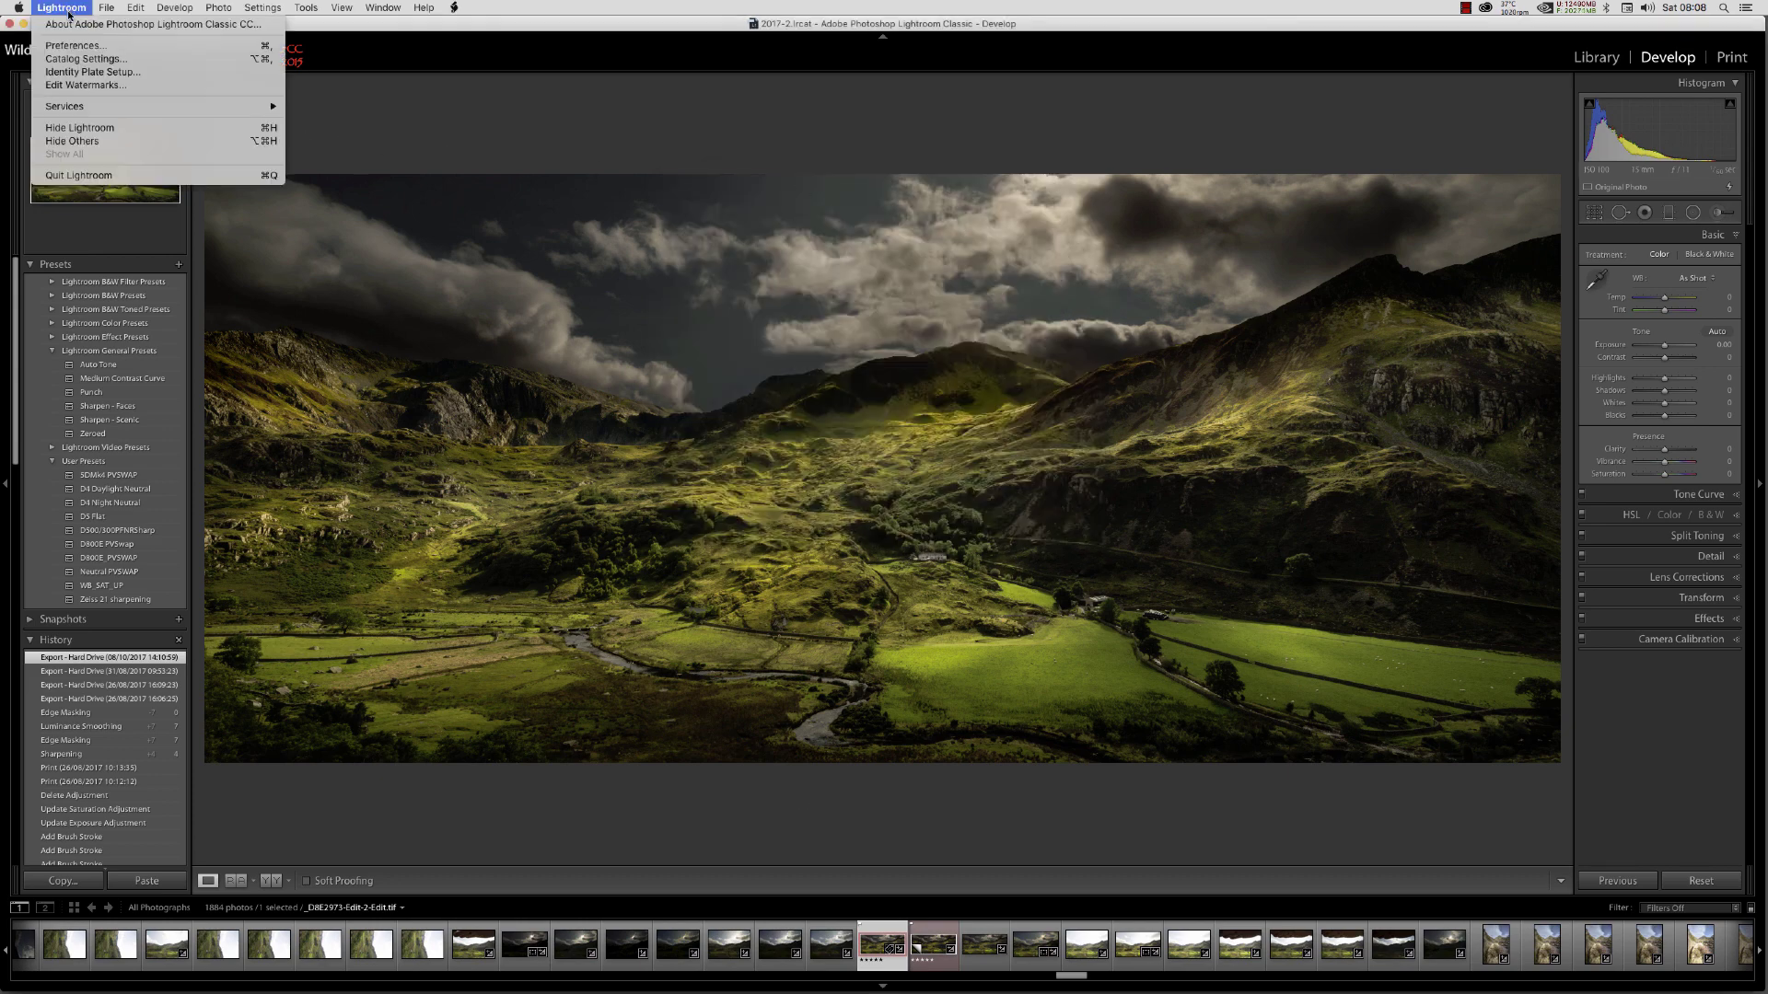
- Quit Lightroom skipping the catalog backup, then relaunch it from the Dock
{"action": "left_click", "coordinate": [81, 174]}
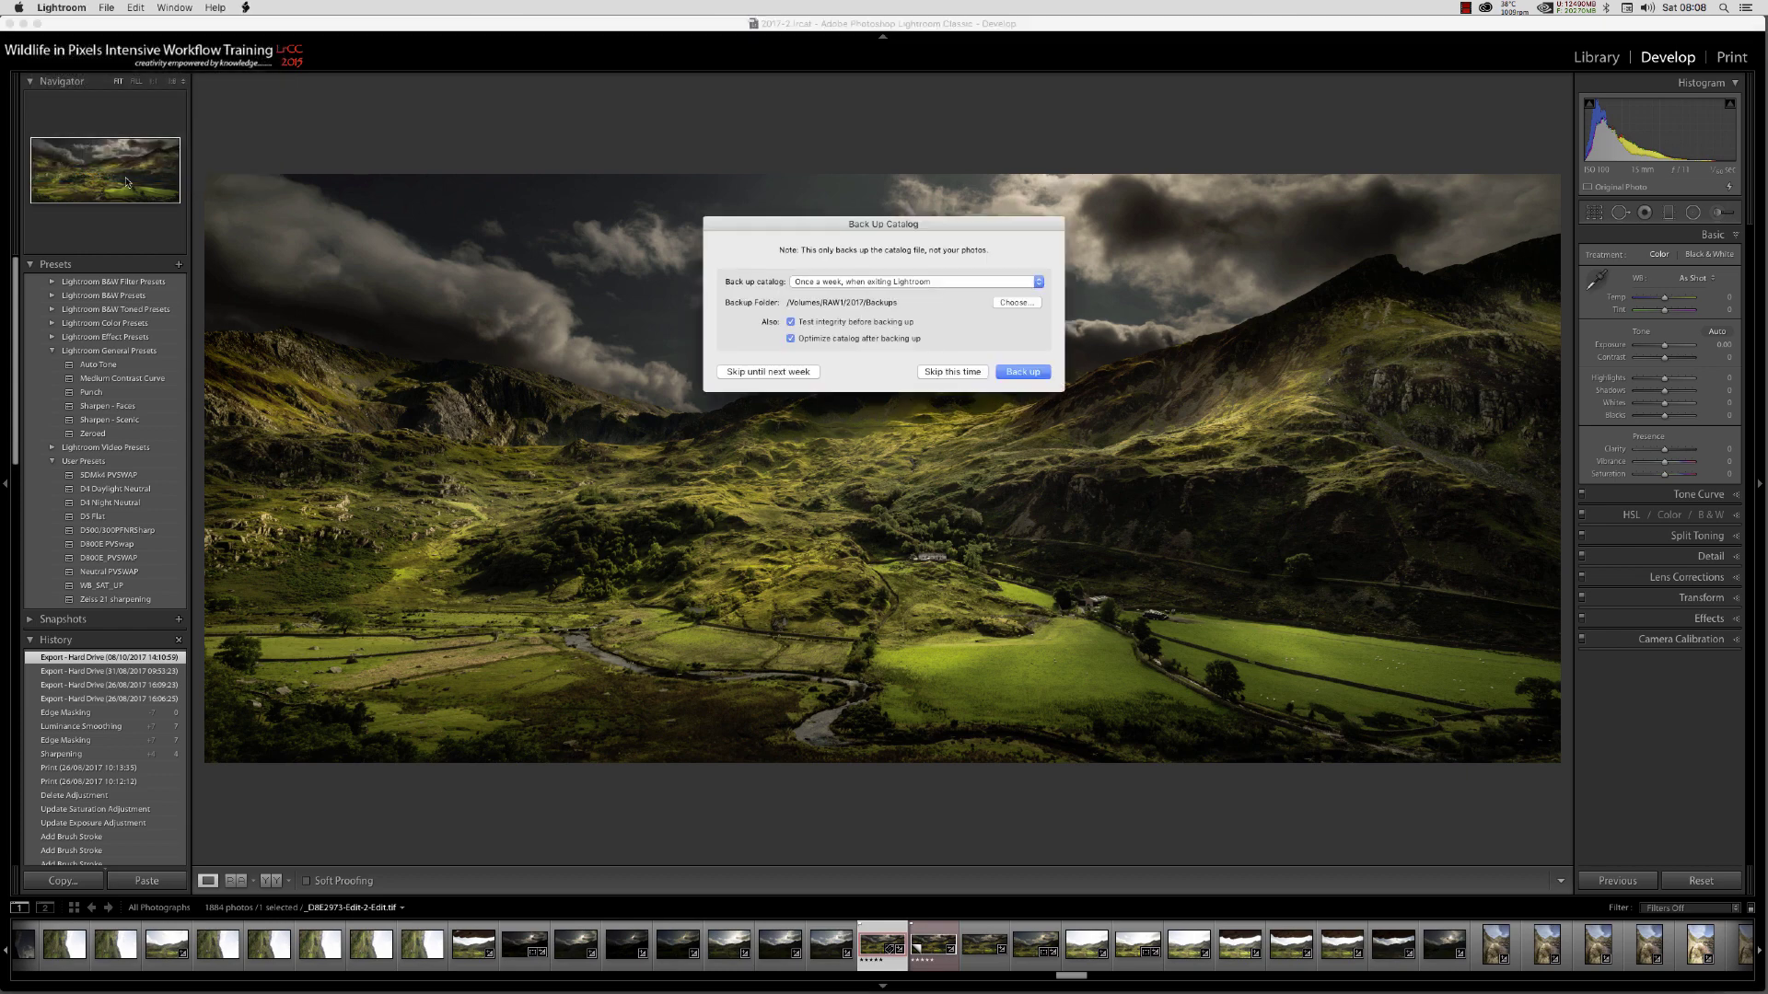
{"action": "left_click", "coordinate": [961, 373]}
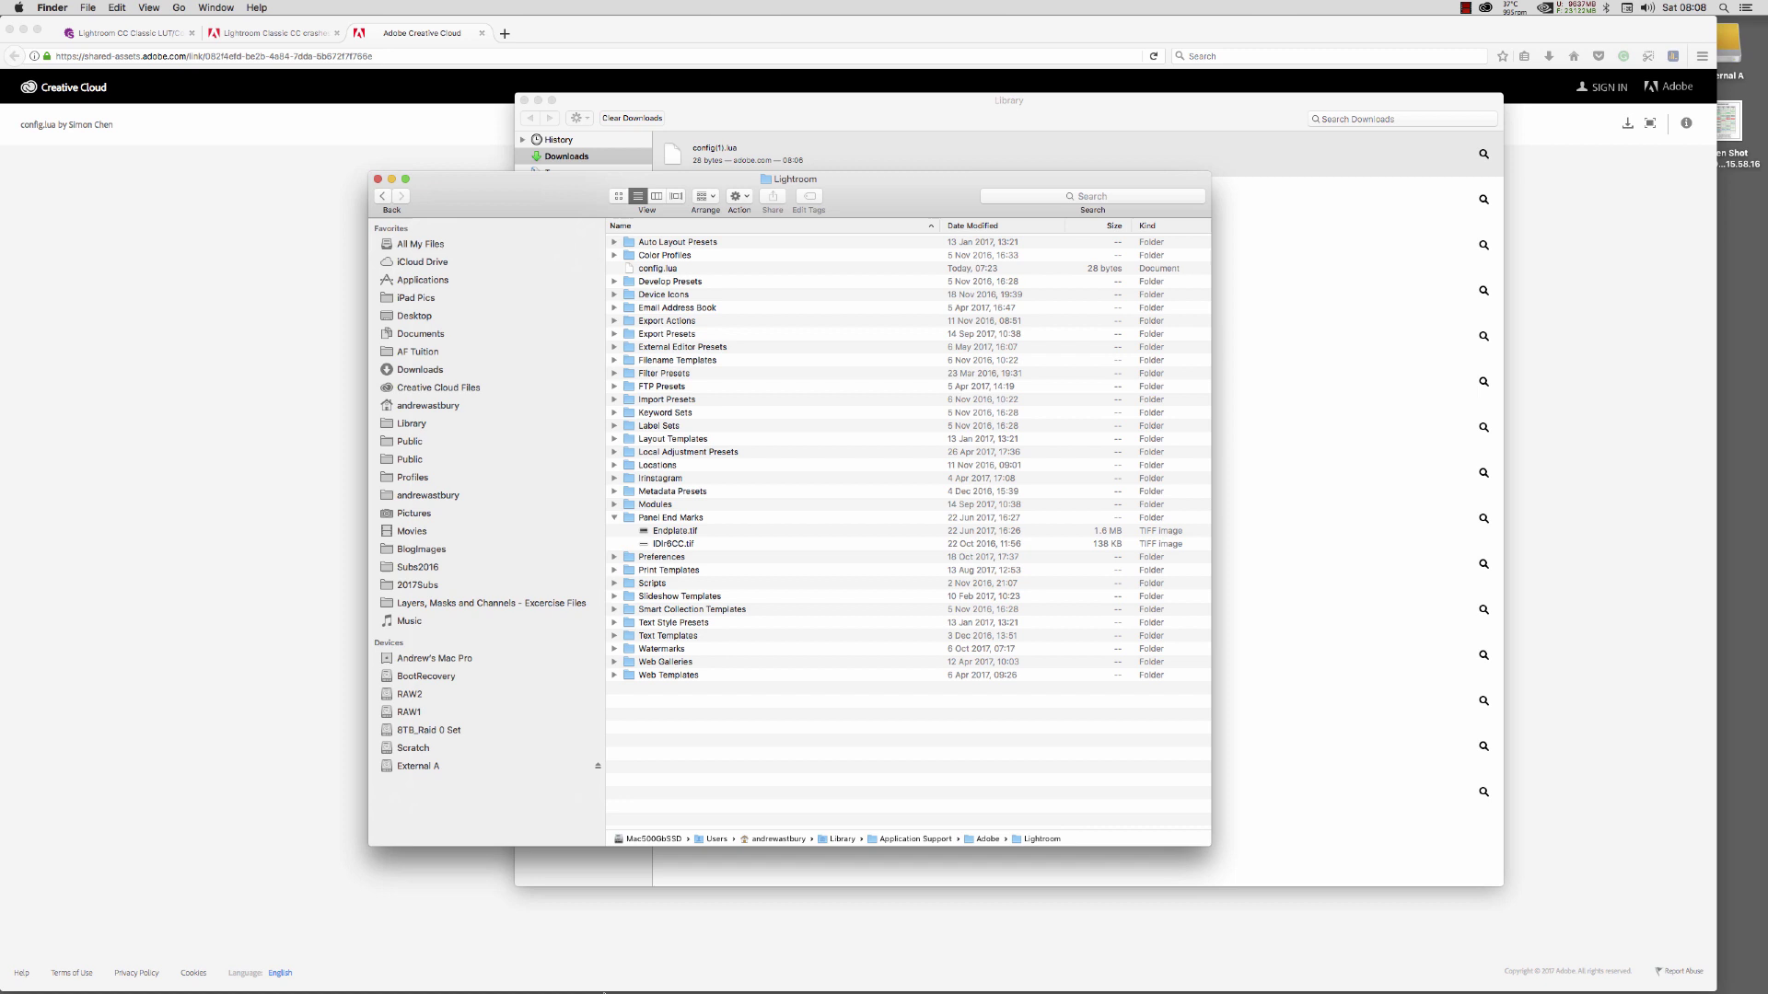
{"action": "left_click", "coordinate": [611, 967]}
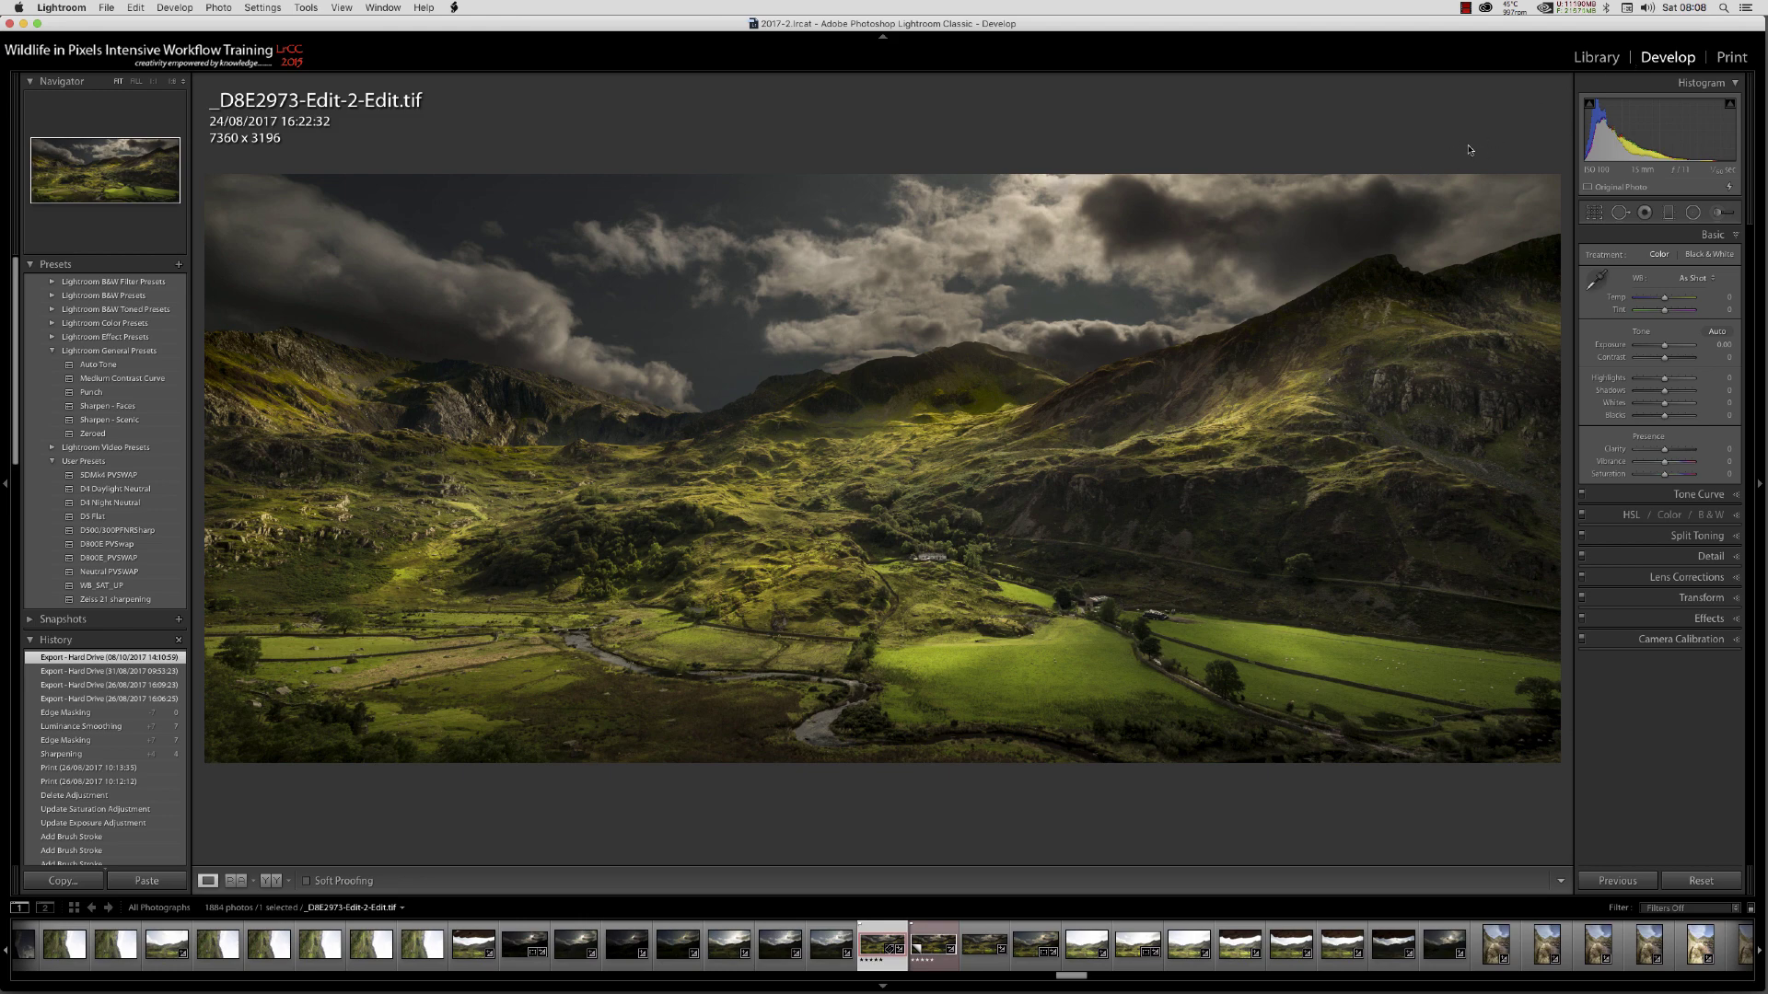
- Toggle between the Library and Develop modules with G and D
{"action": "key", "text": "g"}
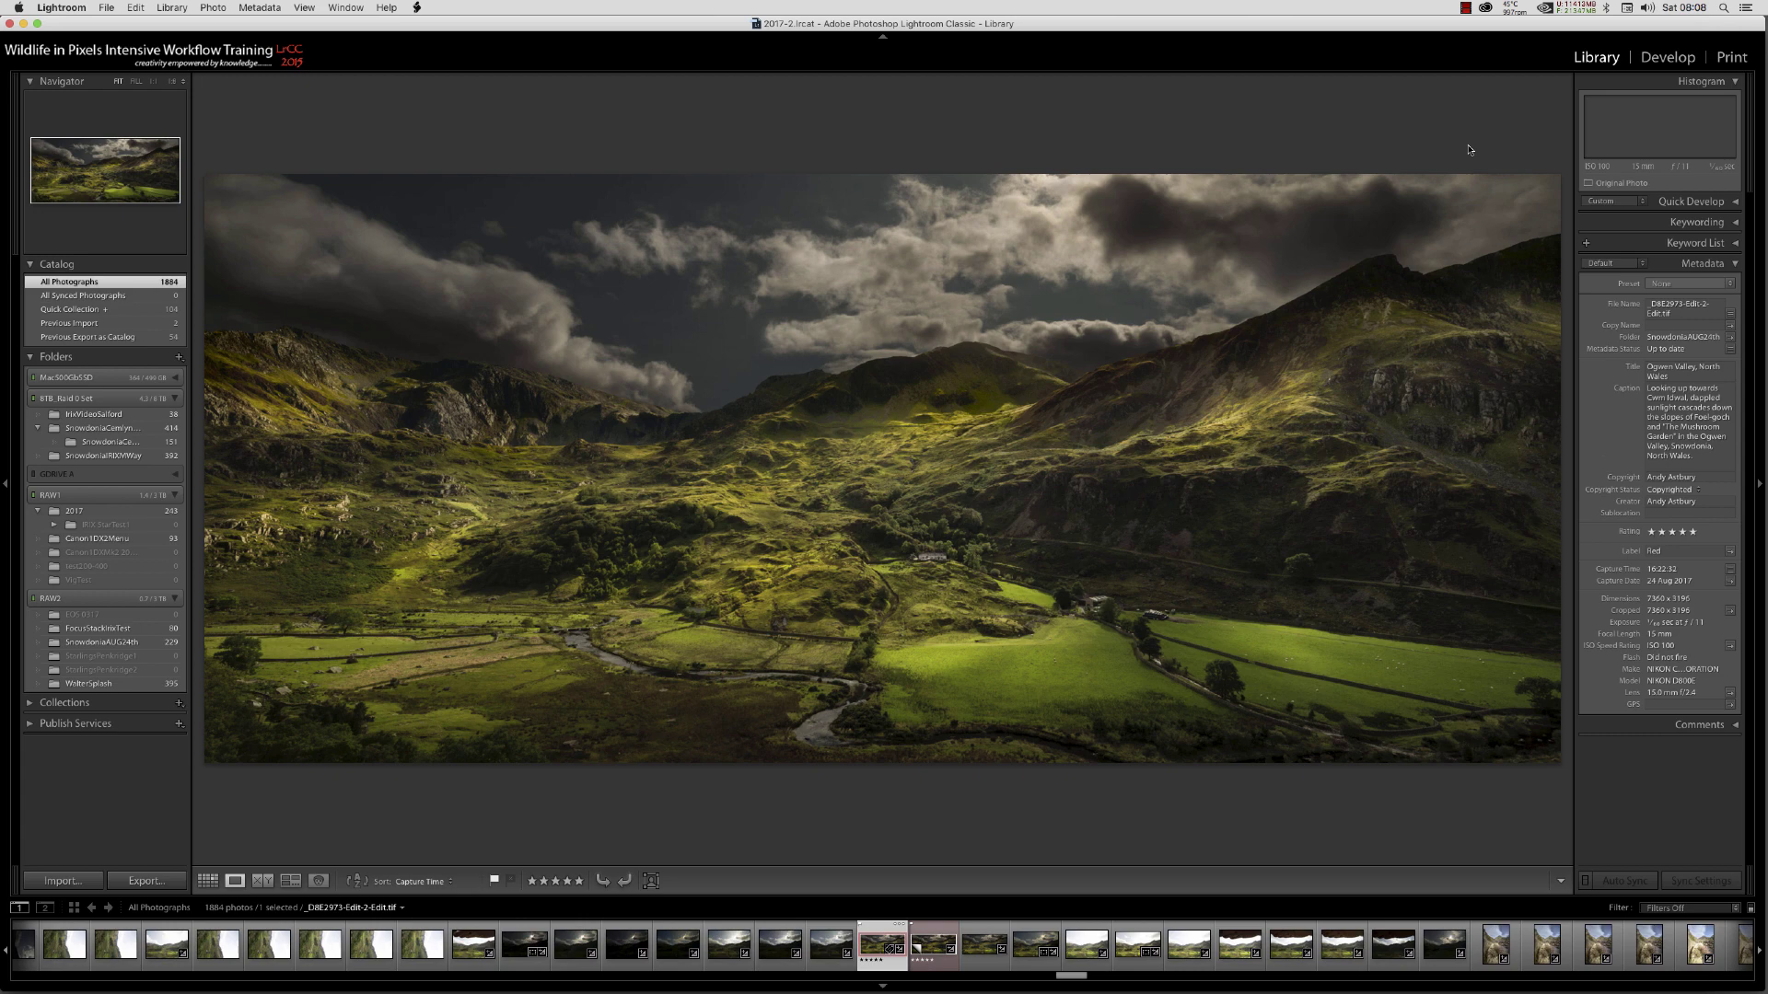
{"action": "key", "text": "d"}
{"action": "key", "text": "g"}
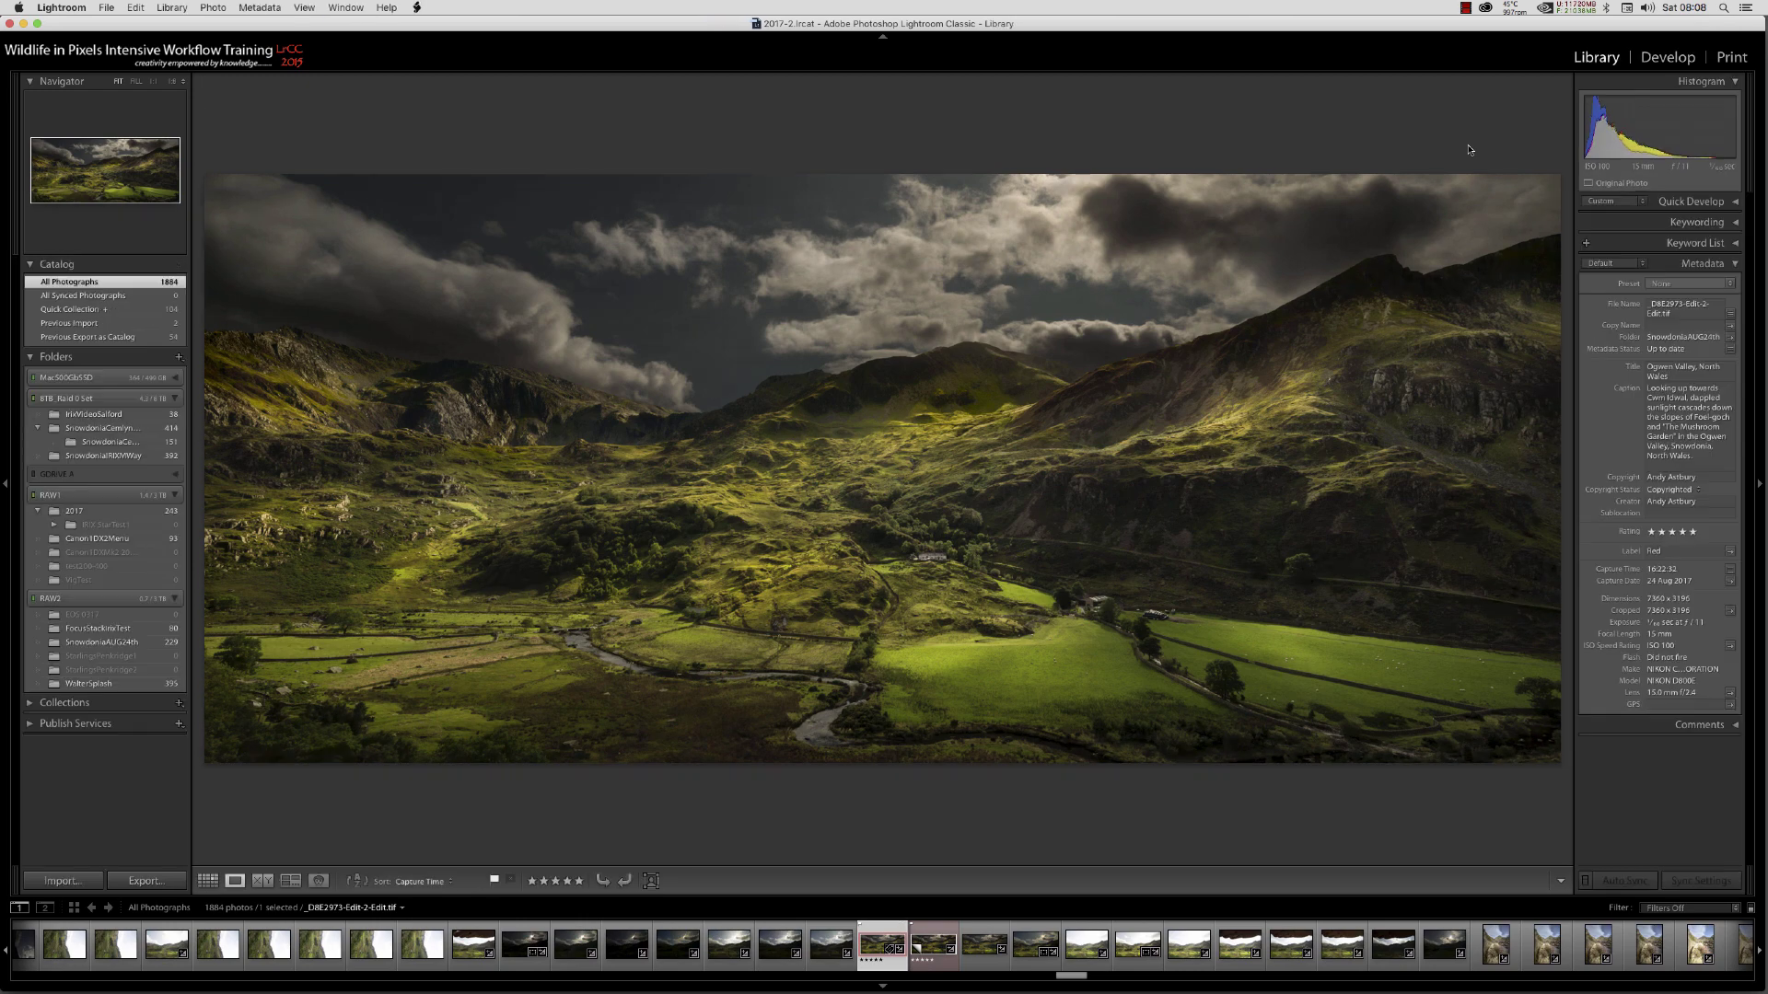
{"action": "key", "text": "d"}
{"action": "key", "text": "g"}
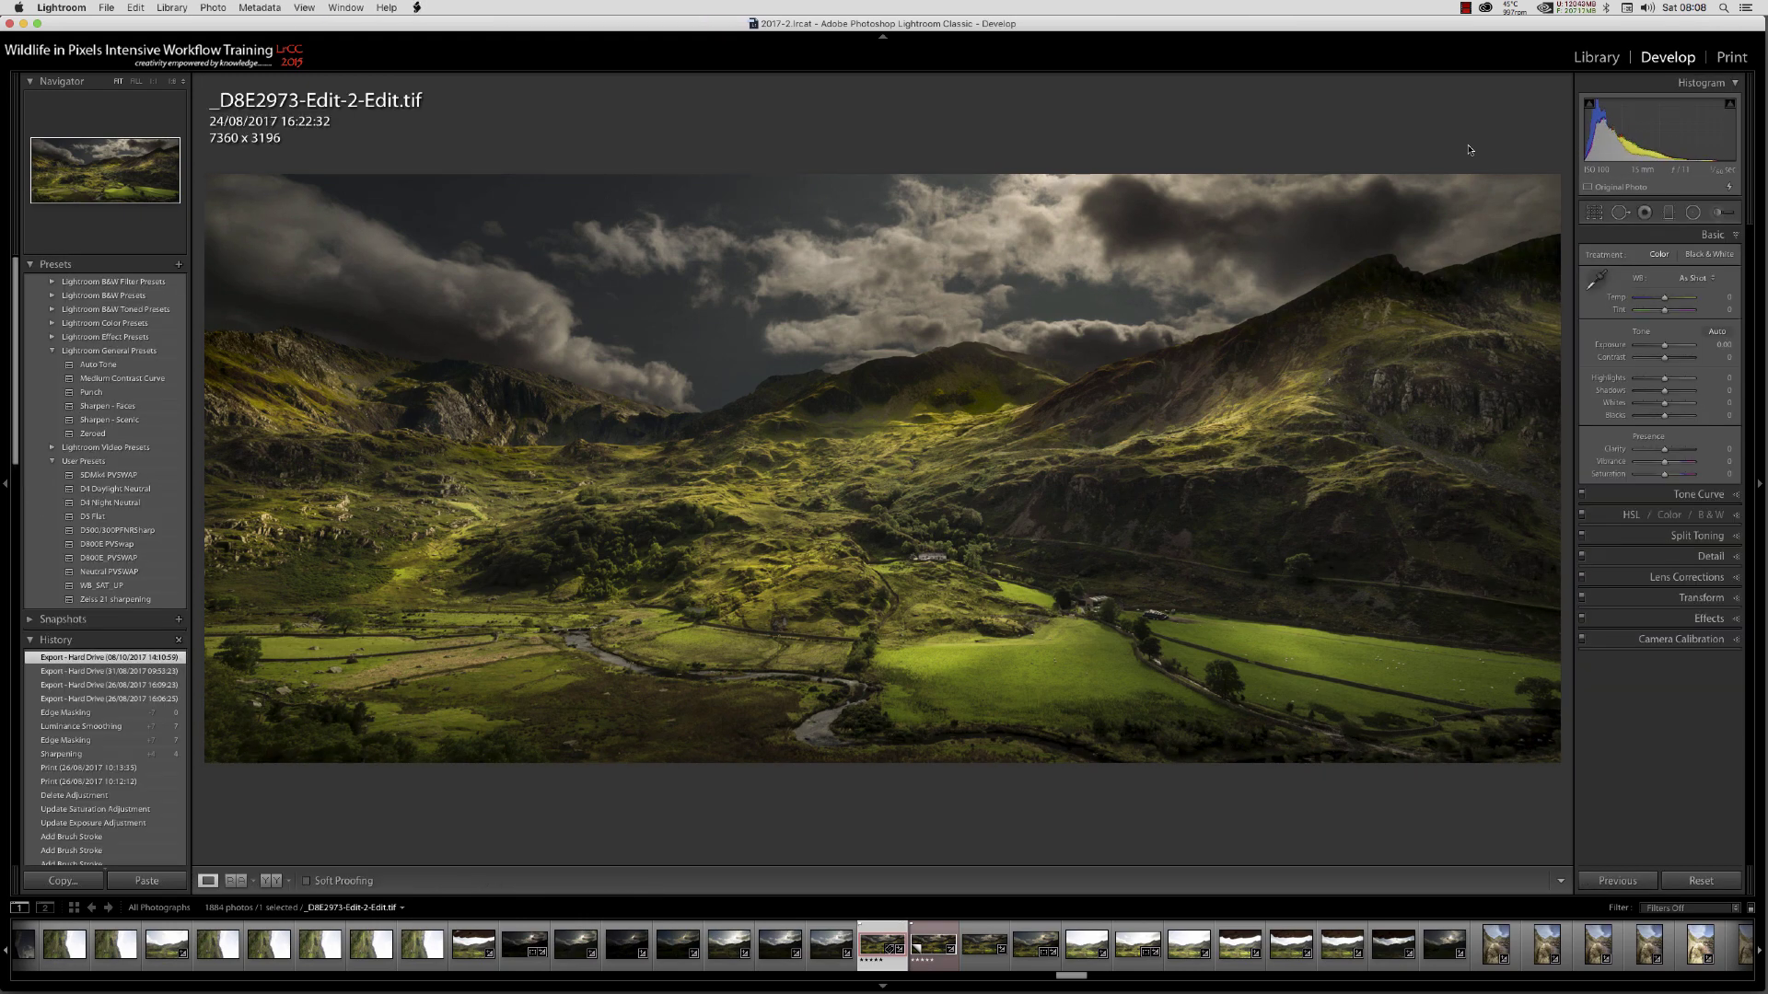
- Verify in Performance System Info that the GPU uses the NVIDIA GeForce GTX 970 OpenGL Engine
{"action": "left_click", "coordinate": [61, 8]}
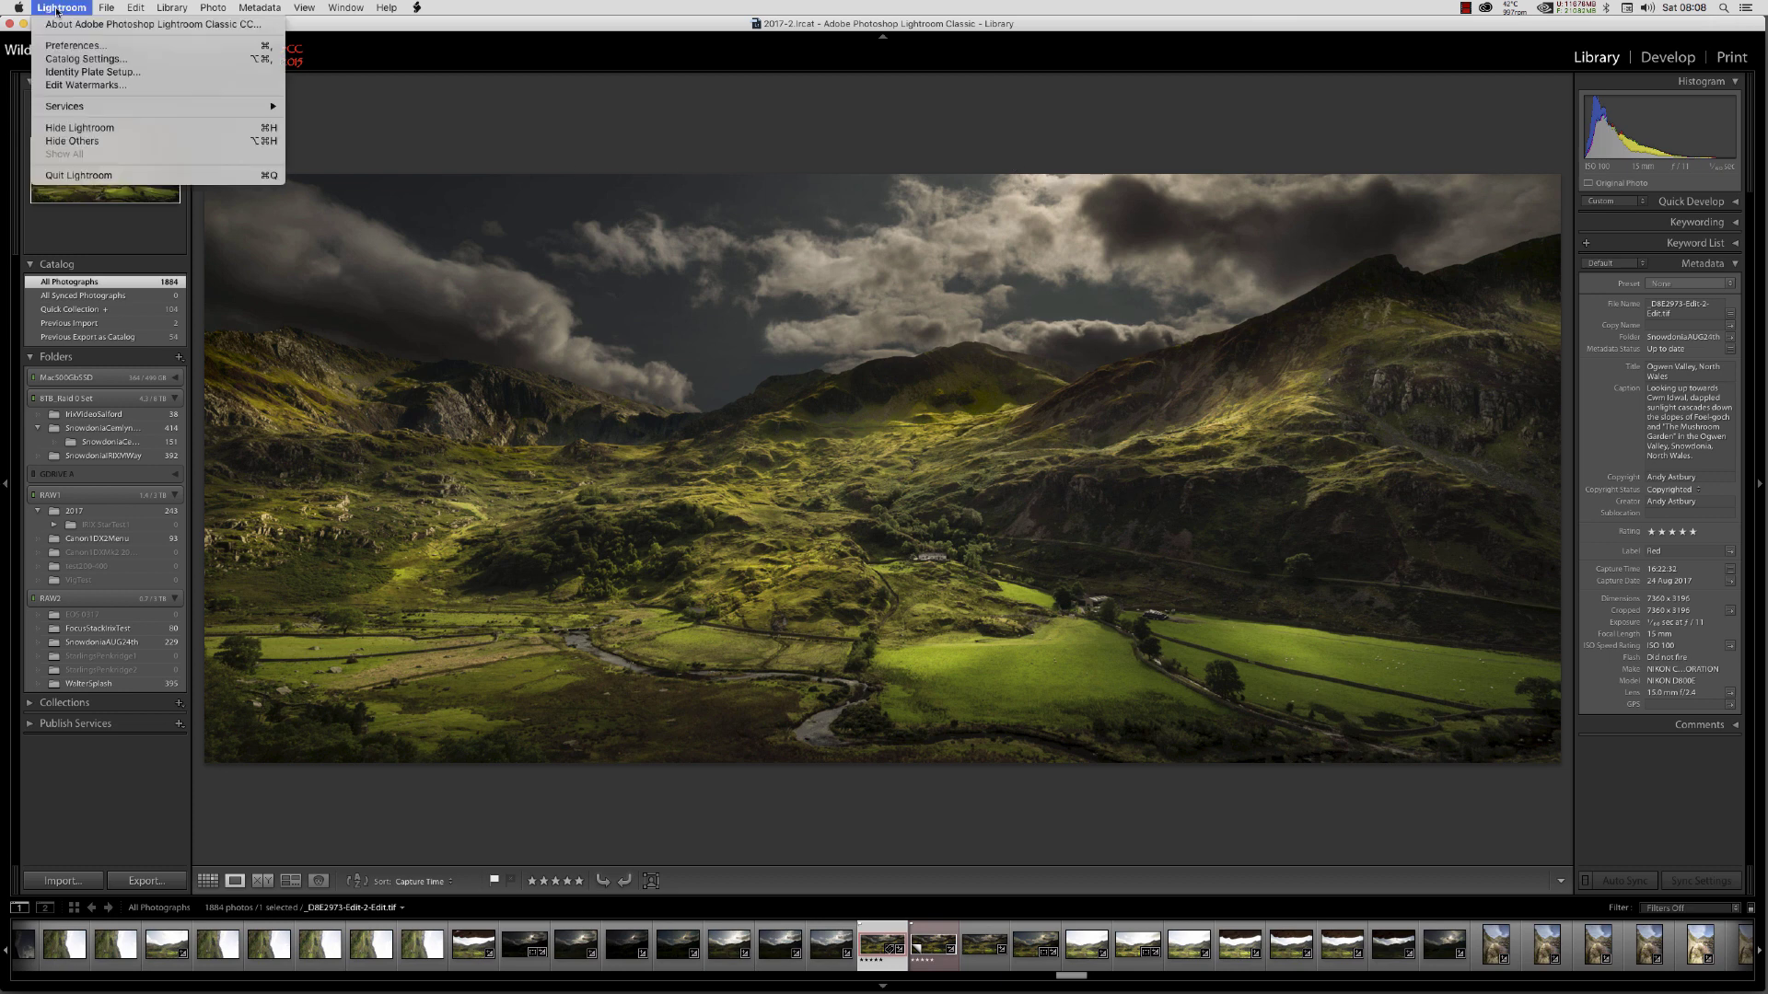
{"action": "left_click", "coordinate": [71, 46]}
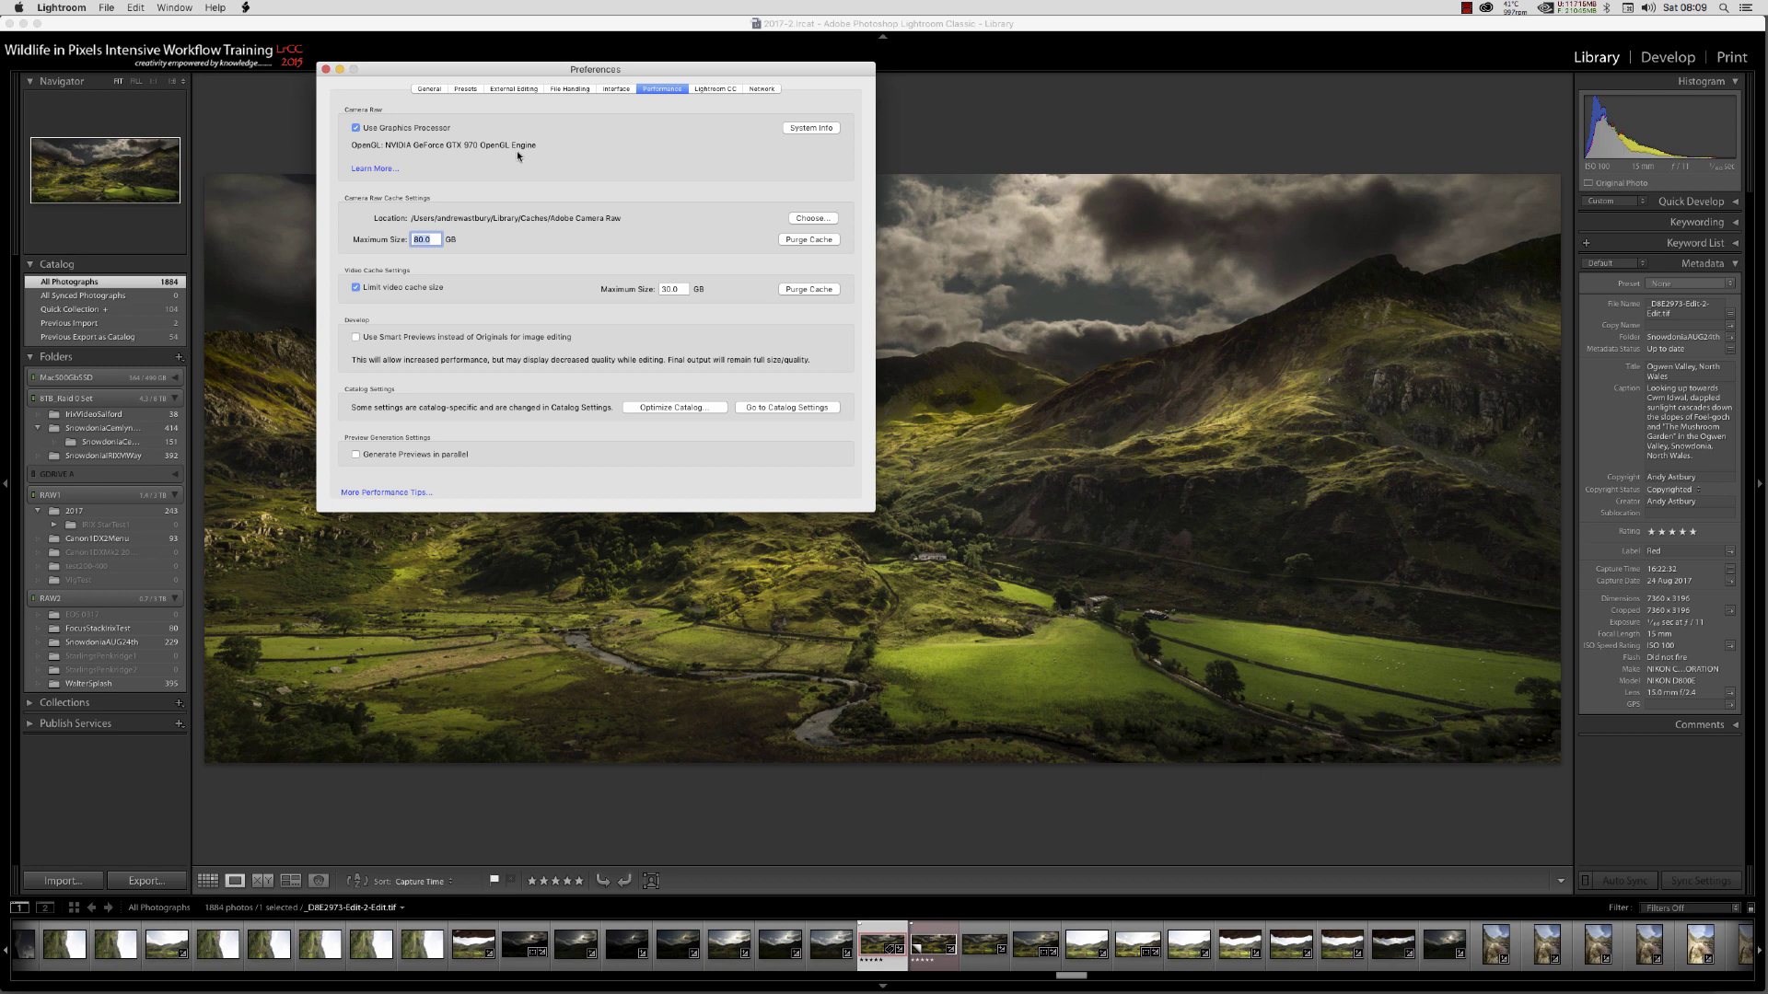
{"action": "left_click", "coordinate": [812, 128]}
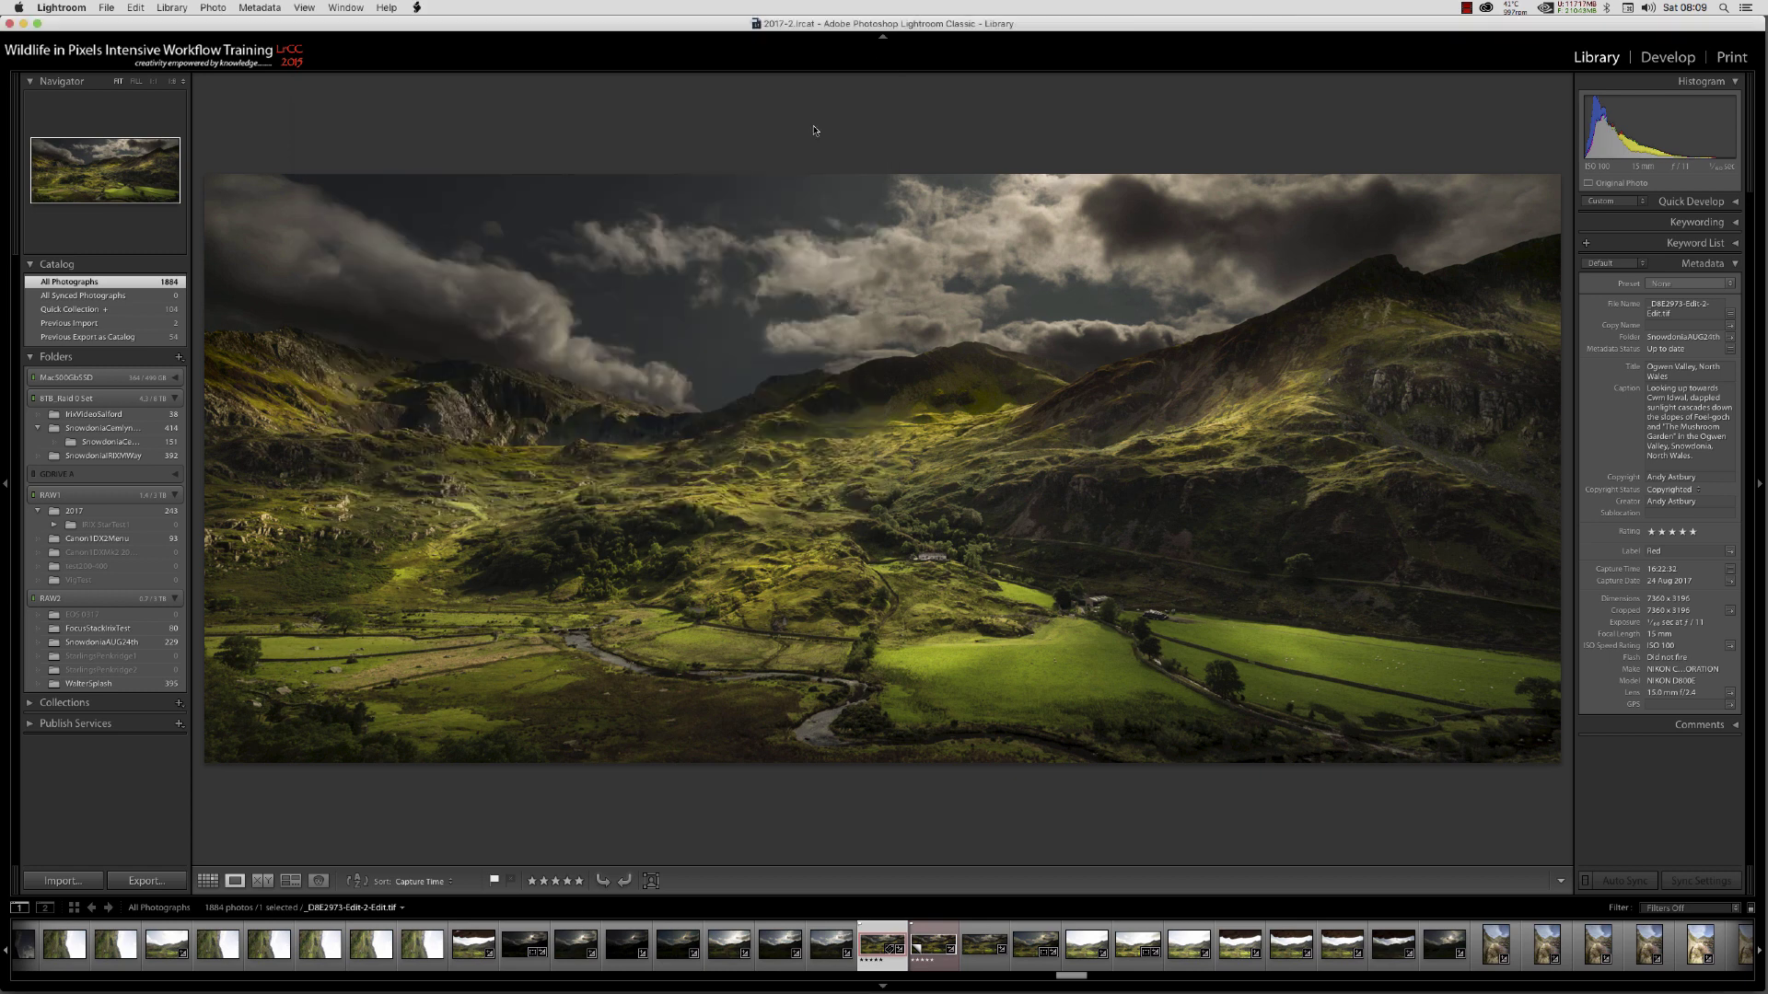